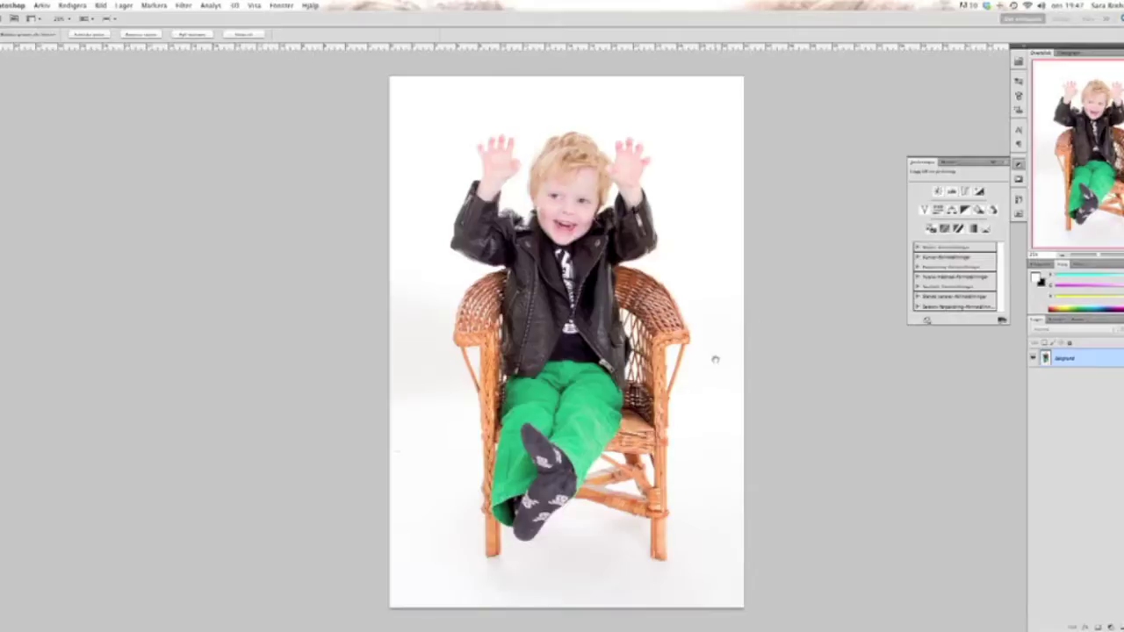
Step: Add a Curves adjustment layer above the photo and pull its curve to the far lower-right corner for extreme darkening
{"action": "key", "text": "f"}
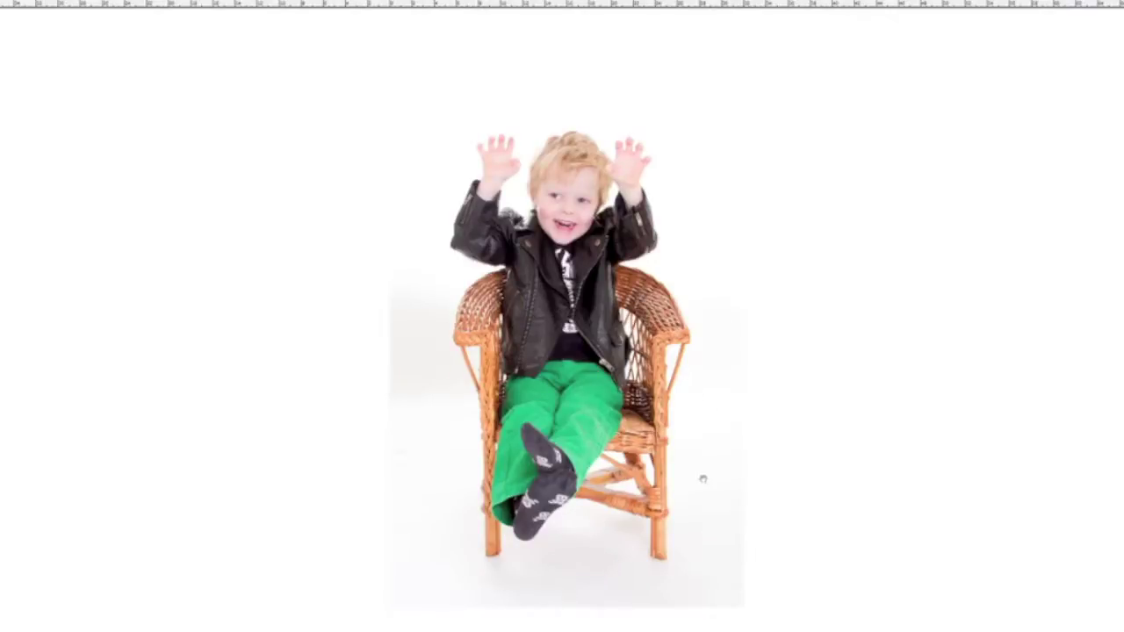
{"action": "key", "text": "f"}
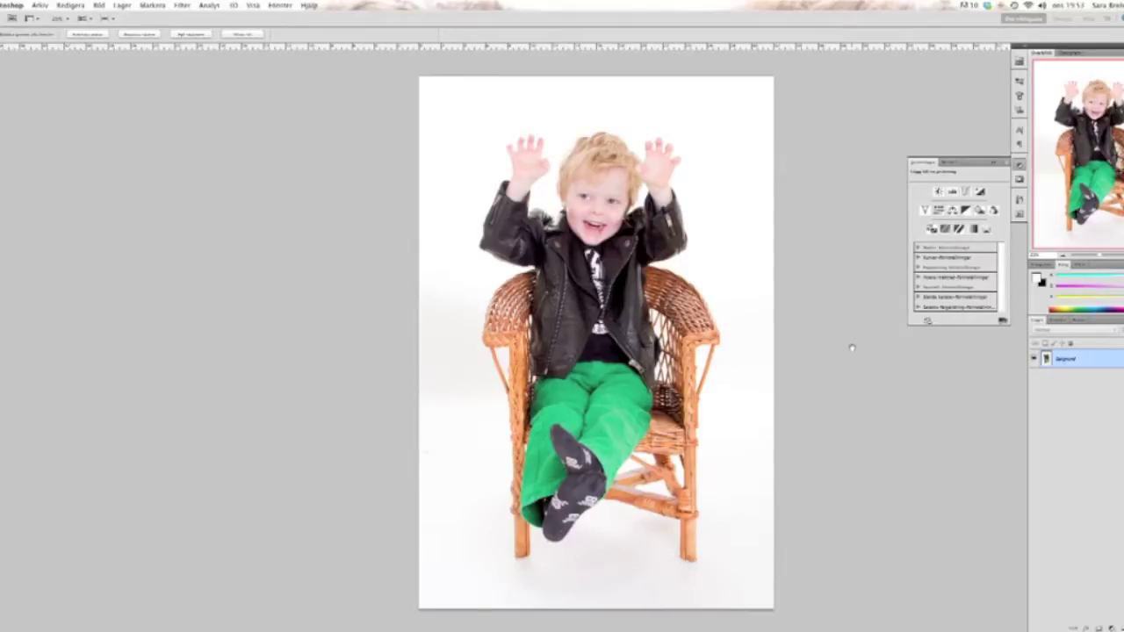
{"action": "left_click", "coordinate": [1110, 627]}
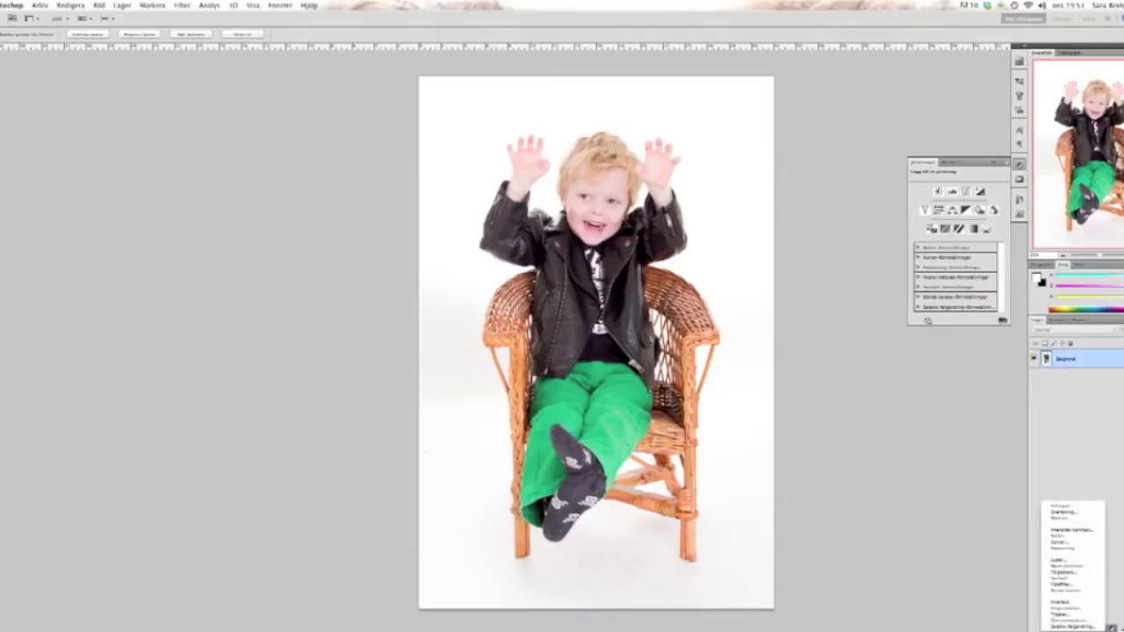
{"action": "left_click", "coordinate": [1069, 543]}
{"action": "left_click_drag", "start_coordinate": [968, 238], "coordinate": [1002, 271]}
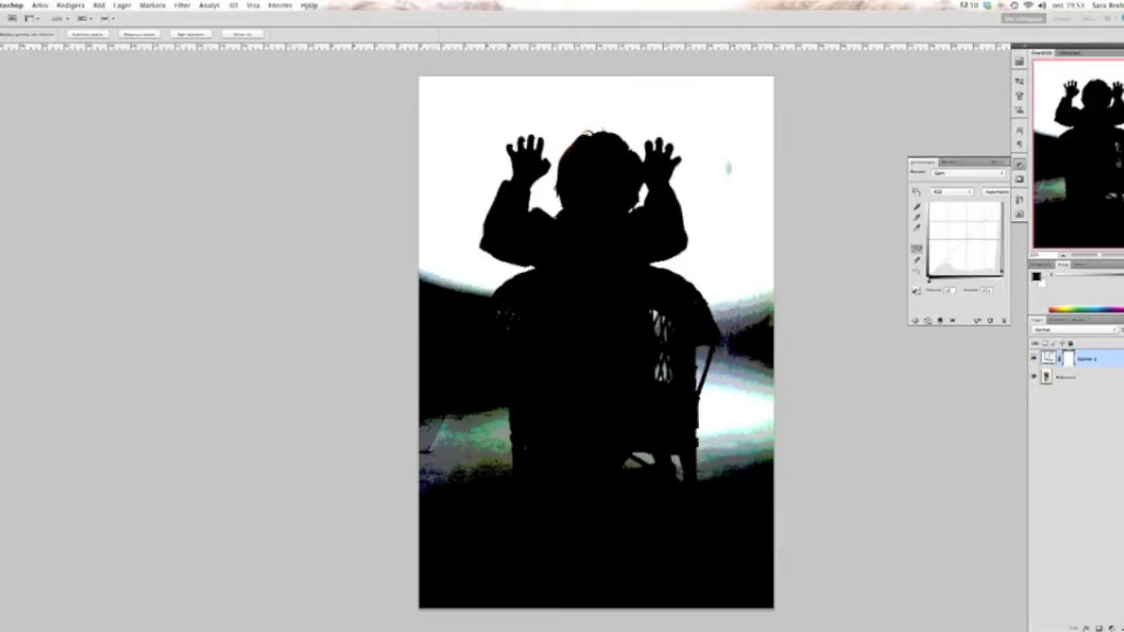
Step: Rename the extreme-contrast Curves layer to mark it as the check layer
{"action": "double_click", "coordinate": [1086, 359]}
{"action": "type", "text": "Si"}
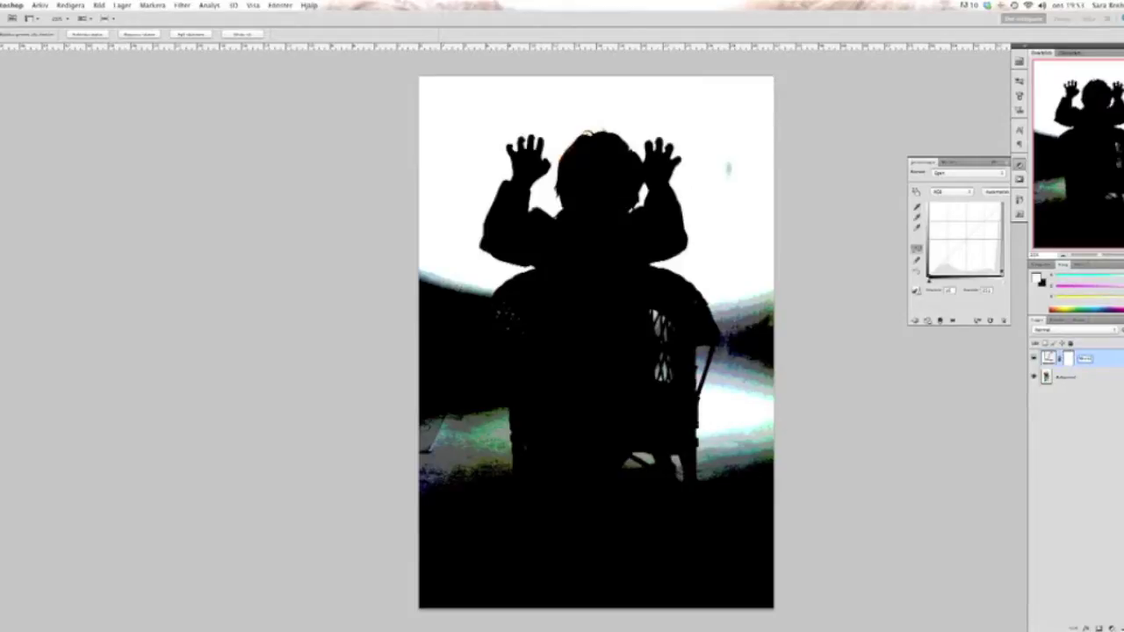
{"action": "key", "text": "Return"}
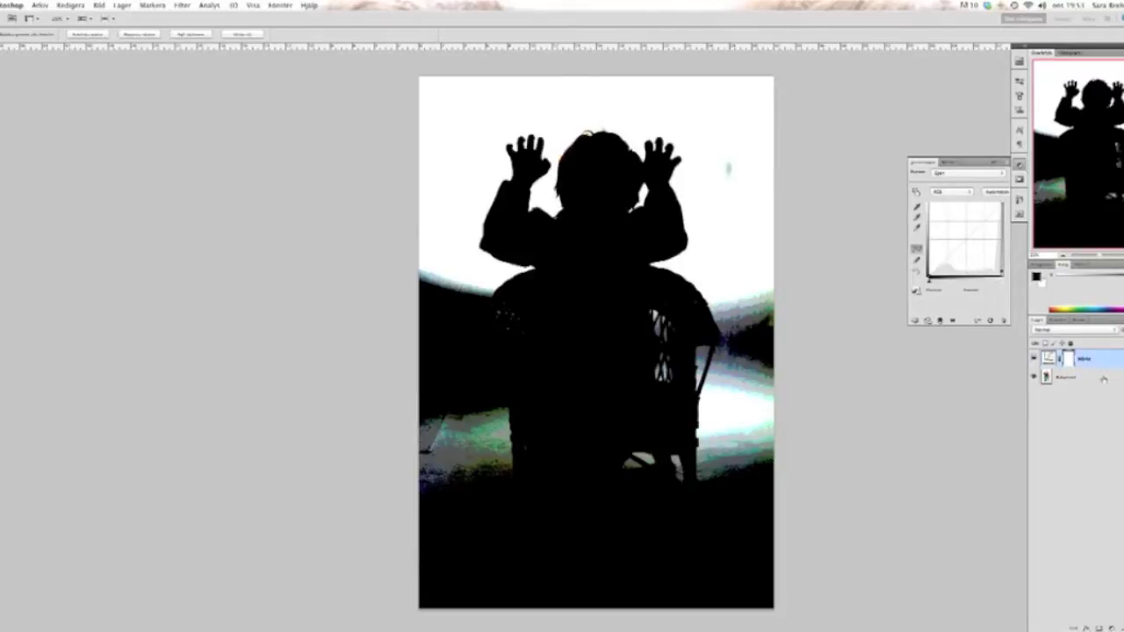
Step: Add a second Curves adjustment layer directly above the background photo and activate its white point sampler
{"action": "left_click", "coordinate": [1103, 378]}
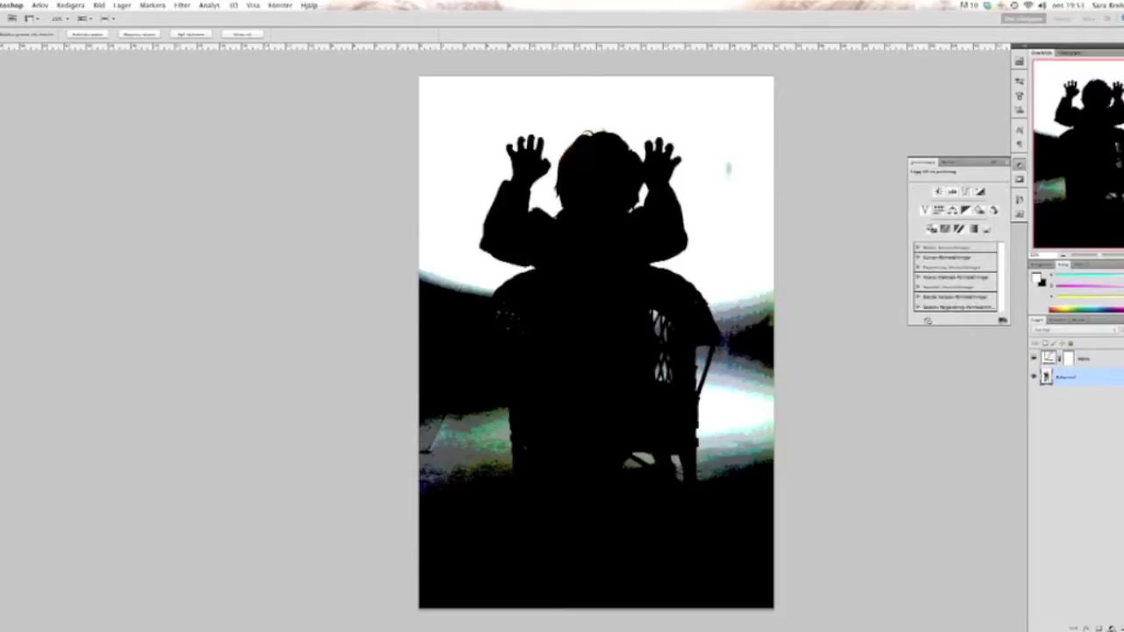
{"action": "left_click", "coordinate": [1097, 629]}
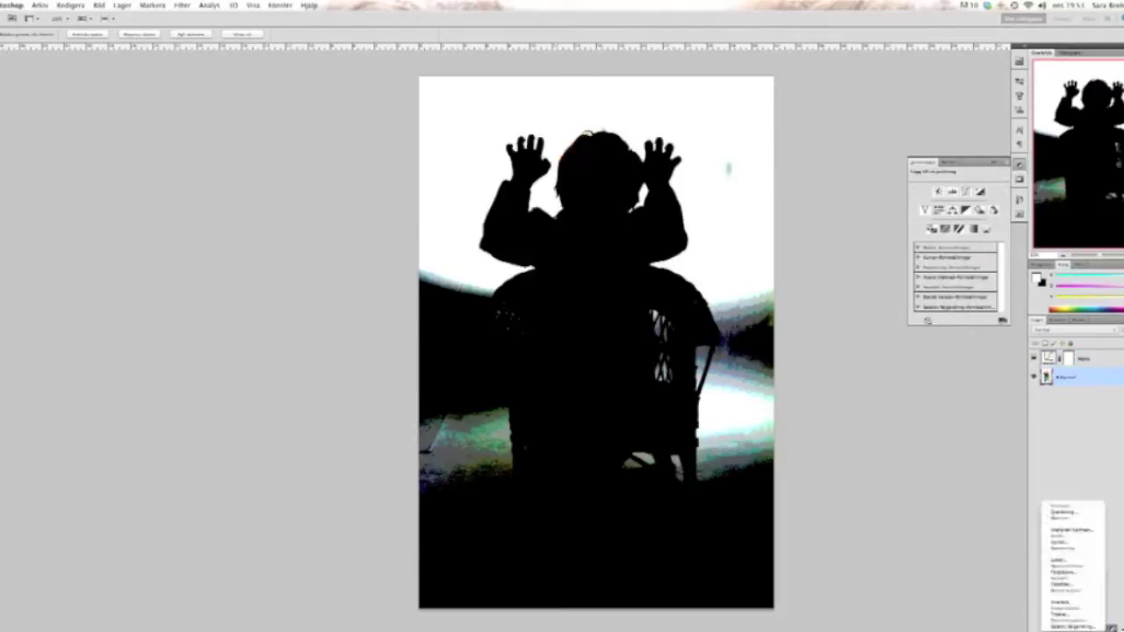
{"action": "left_click", "coordinate": [1070, 544]}
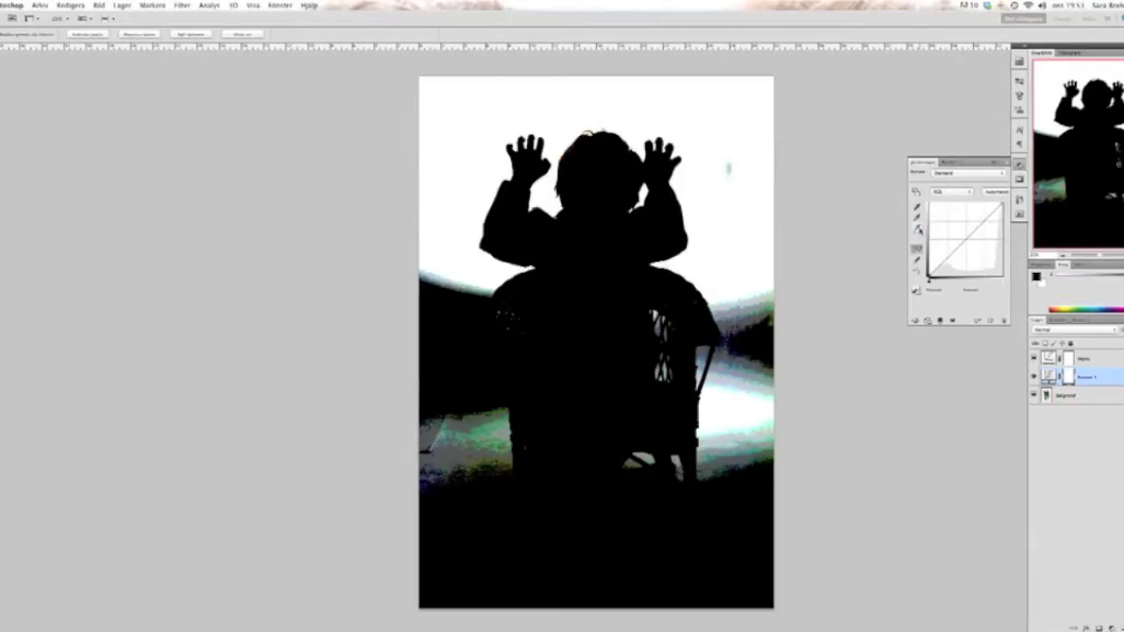
{"action": "left_click", "coordinate": [918, 228]}
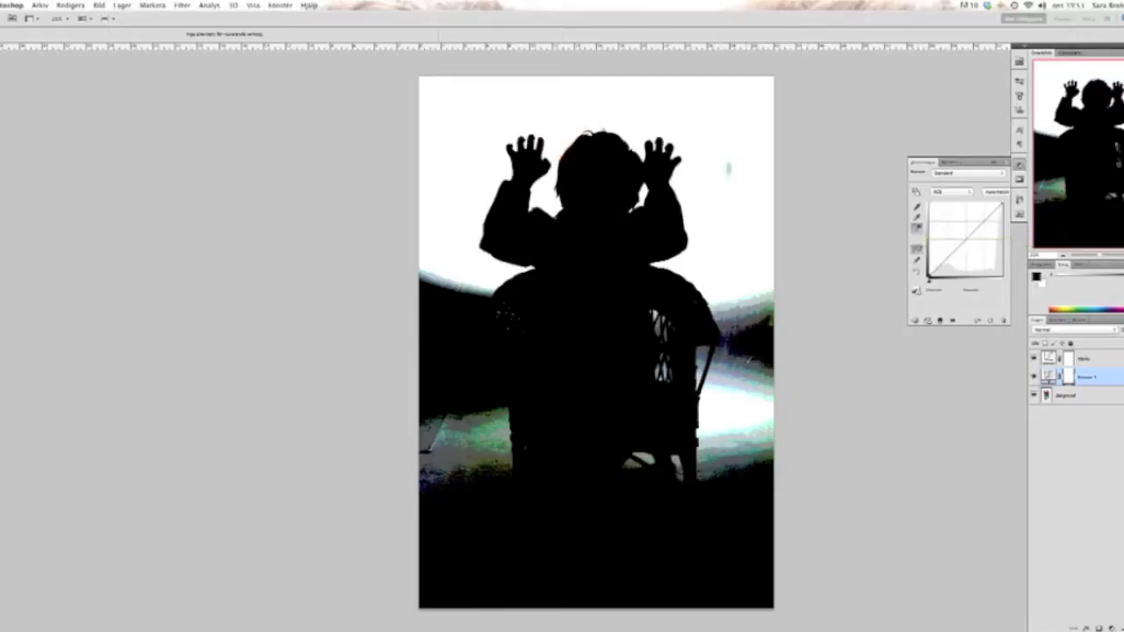
Step: Set the white point from the grey backdrop areas on both sides of the chair
{"action": "left_click", "coordinate": [748, 347]}
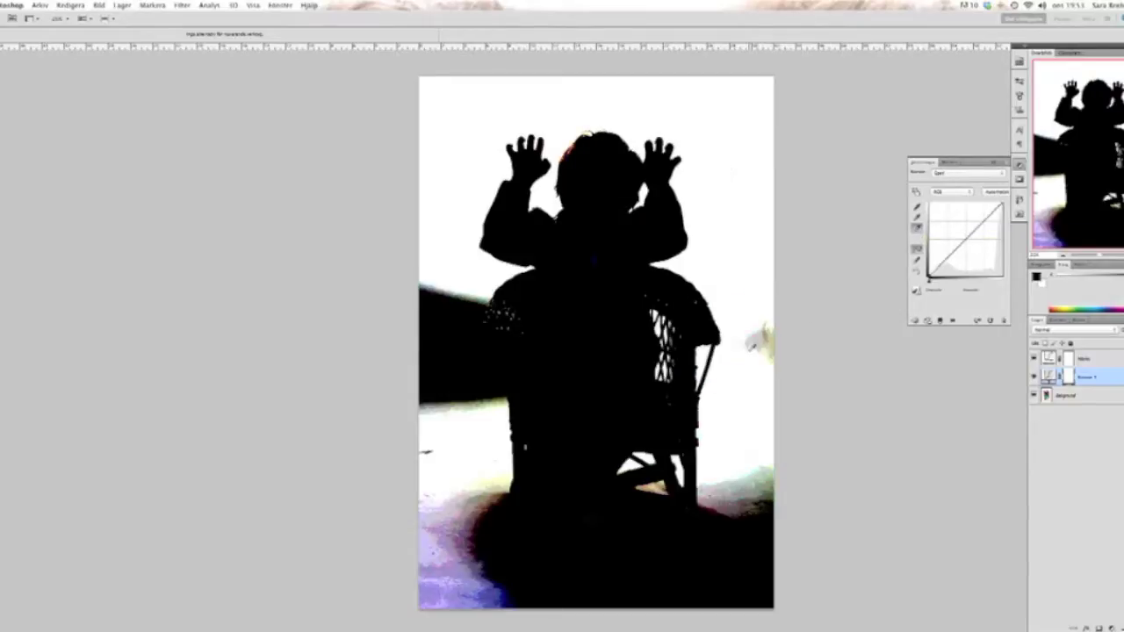
{"action": "left_click", "coordinate": [438, 328]}
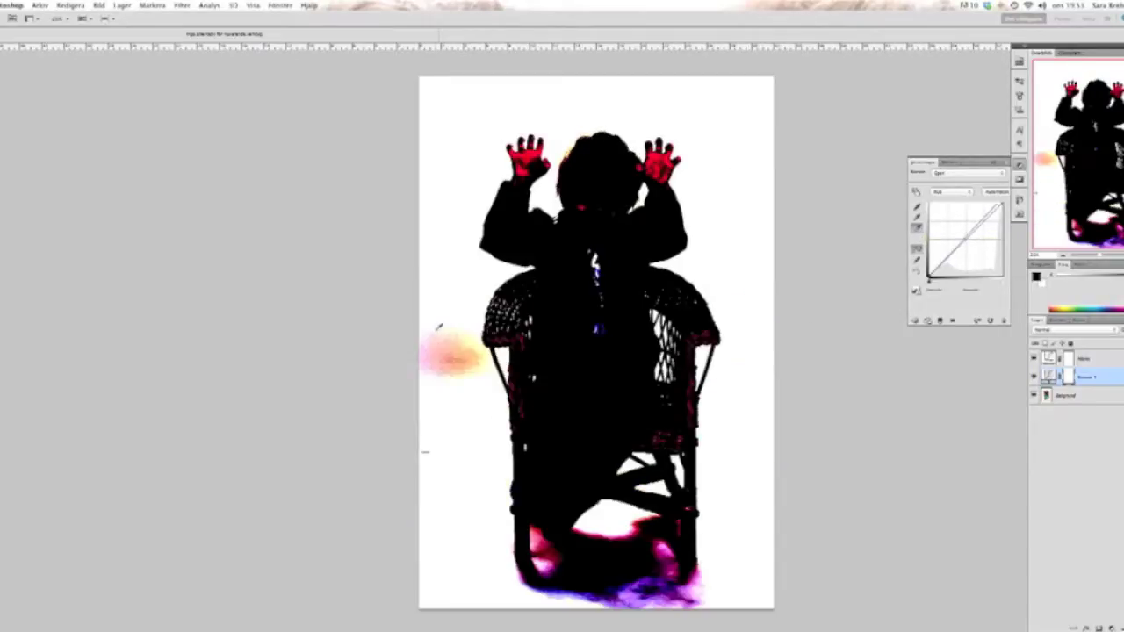
{"action": "left_click", "coordinate": [453, 354]}
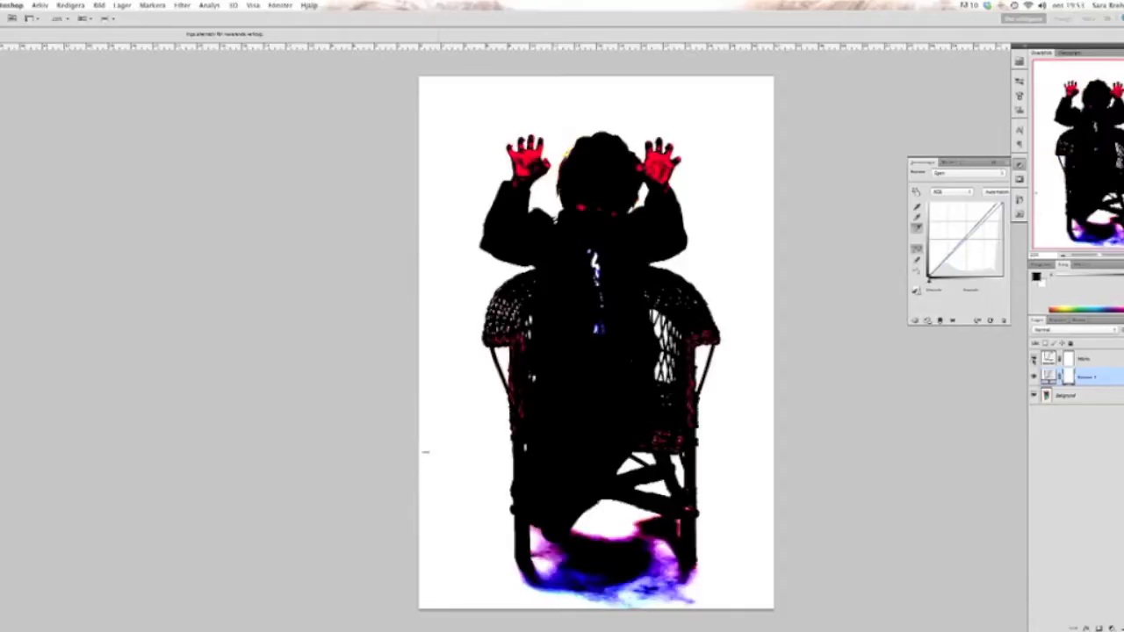
Step: Hide the check layer and toggle the correction Curves layer to compare the photo before and after, then show both layers again
{"action": "left_click", "coordinate": [1033, 359]}
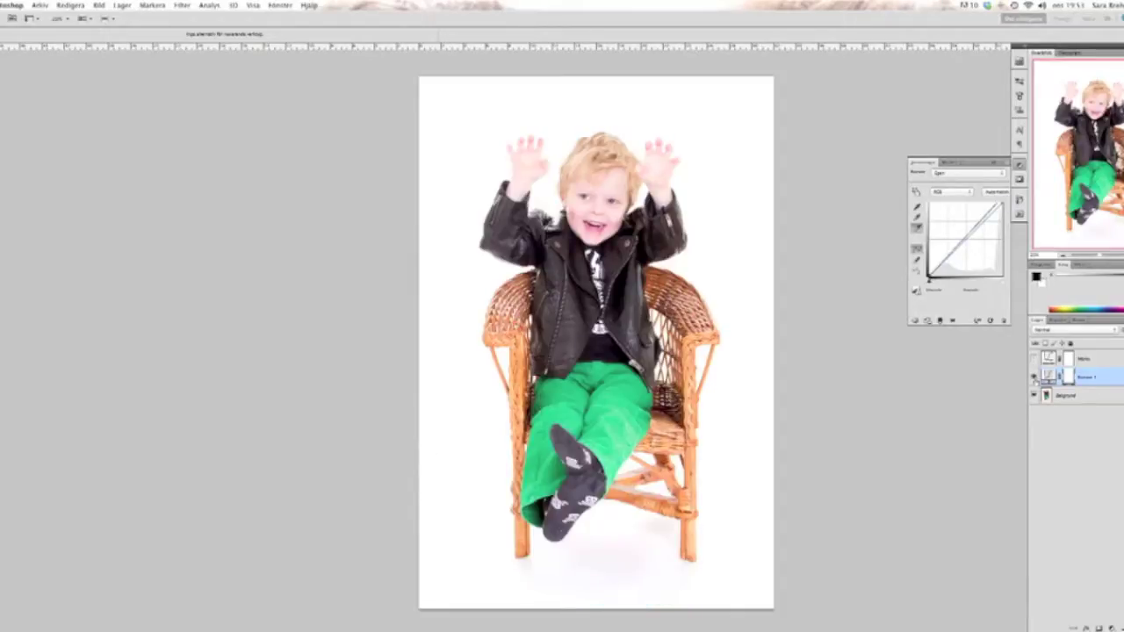
{"action": "left_click", "coordinate": [1033, 377]}
{"action": "left_click", "coordinate": [1033, 376]}
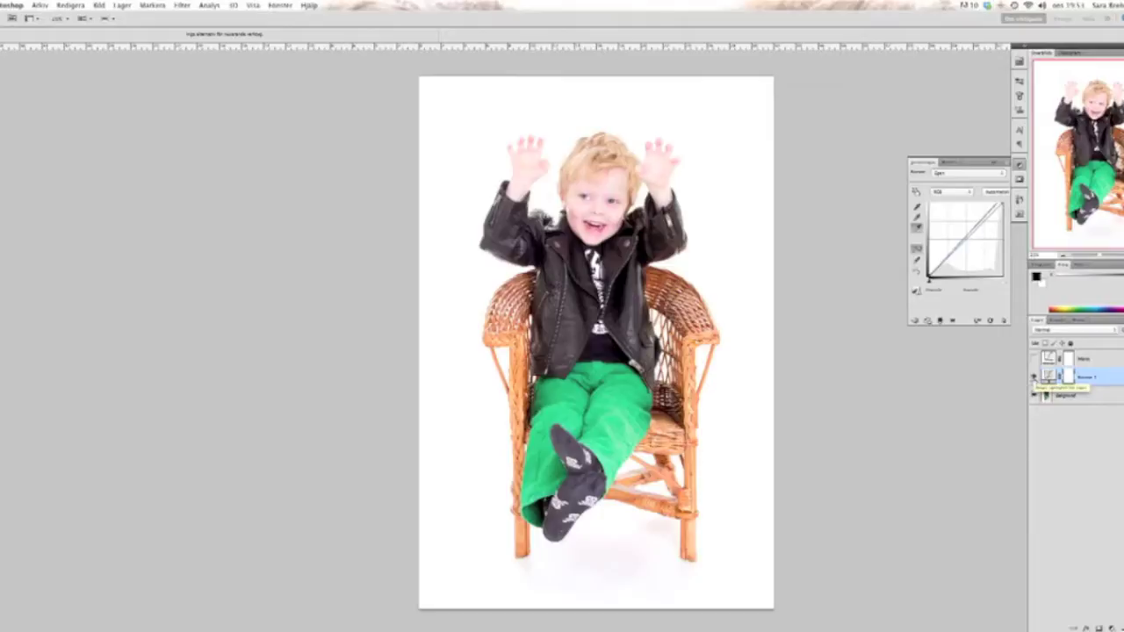
{"action": "left_click", "coordinate": [1033, 377]}
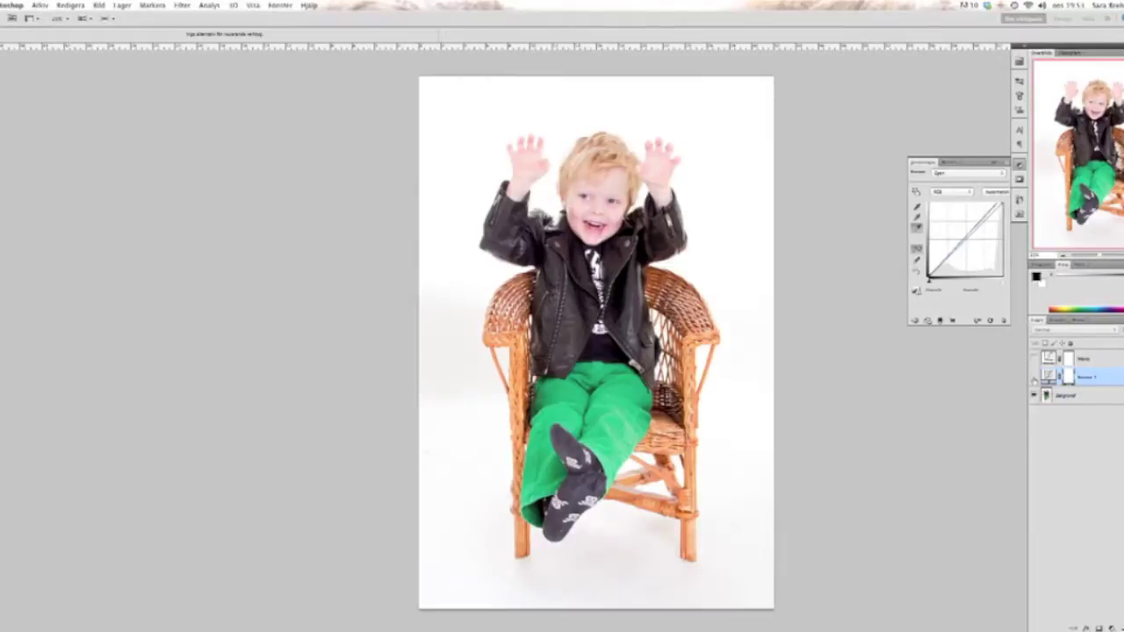
{"action": "left_click", "coordinate": [1033, 358]}
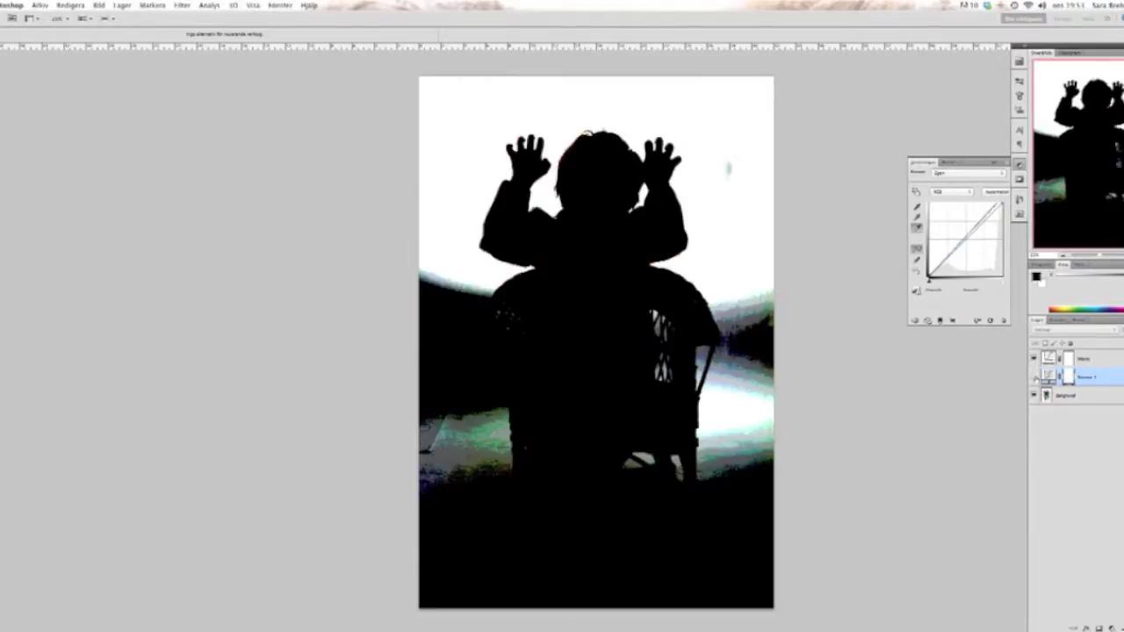
{"action": "left_click", "coordinate": [1033, 377]}
Step: Resample the correction layer's white point from the backdrop near the photo's right edge and beside the chair's left leg
{"action": "left_click", "coordinate": [480, 319]}
{"action": "left_click", "coordinate": [482, 419]}
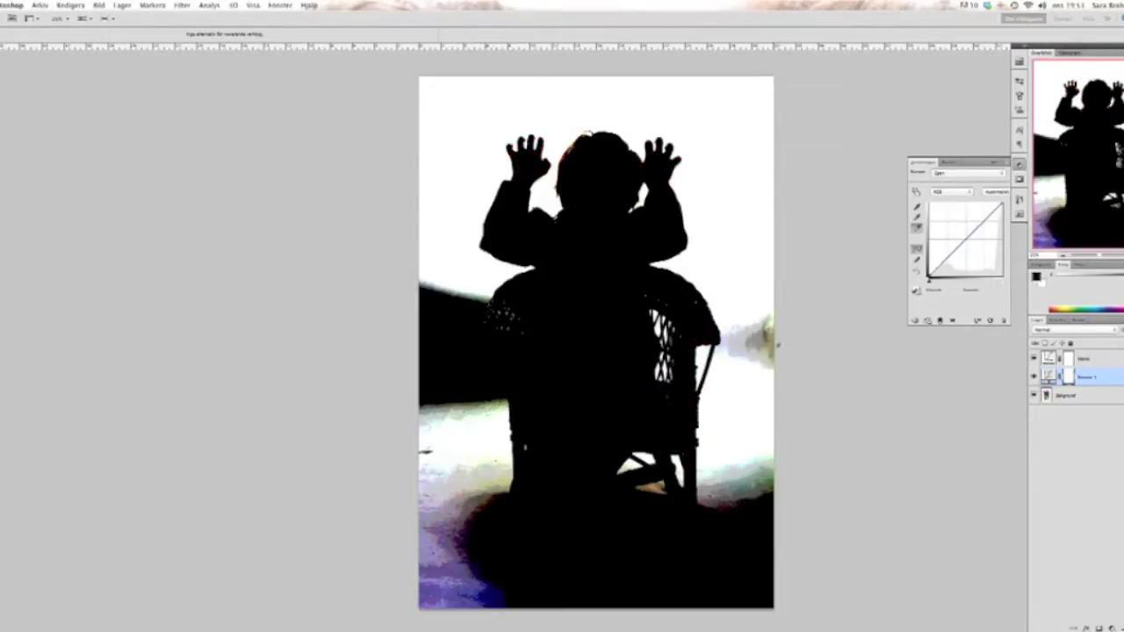
{"action": "left_click", "coordinate": [760, 351]}
{"action": "left_click", "coordinate": [764, 341]}
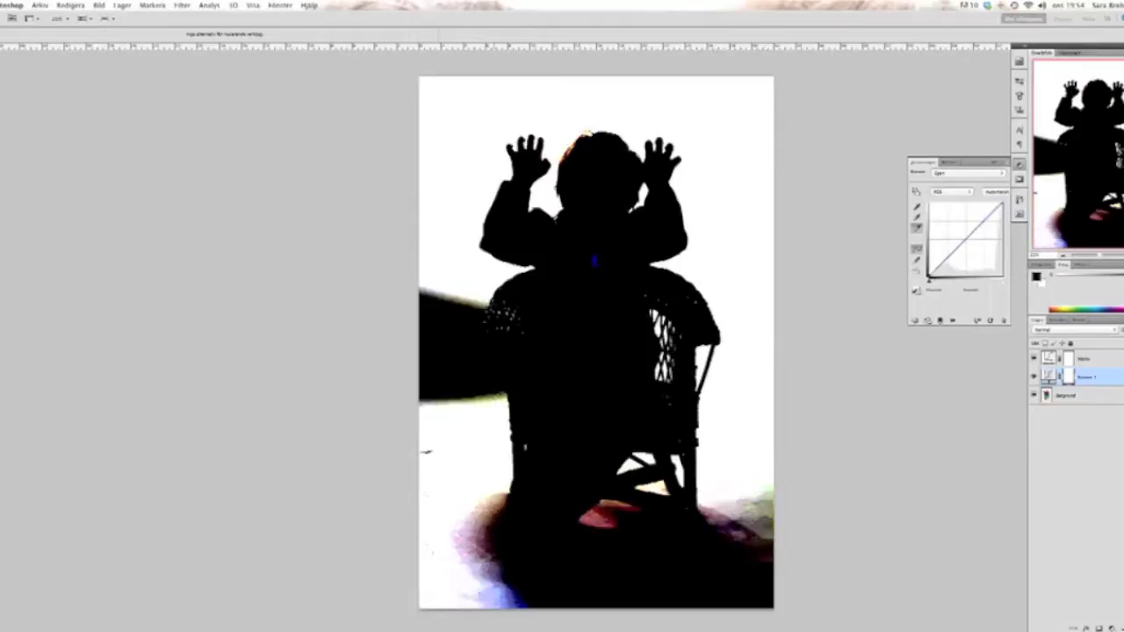
{"action": "left_click", "coordinate": [497, 406]}
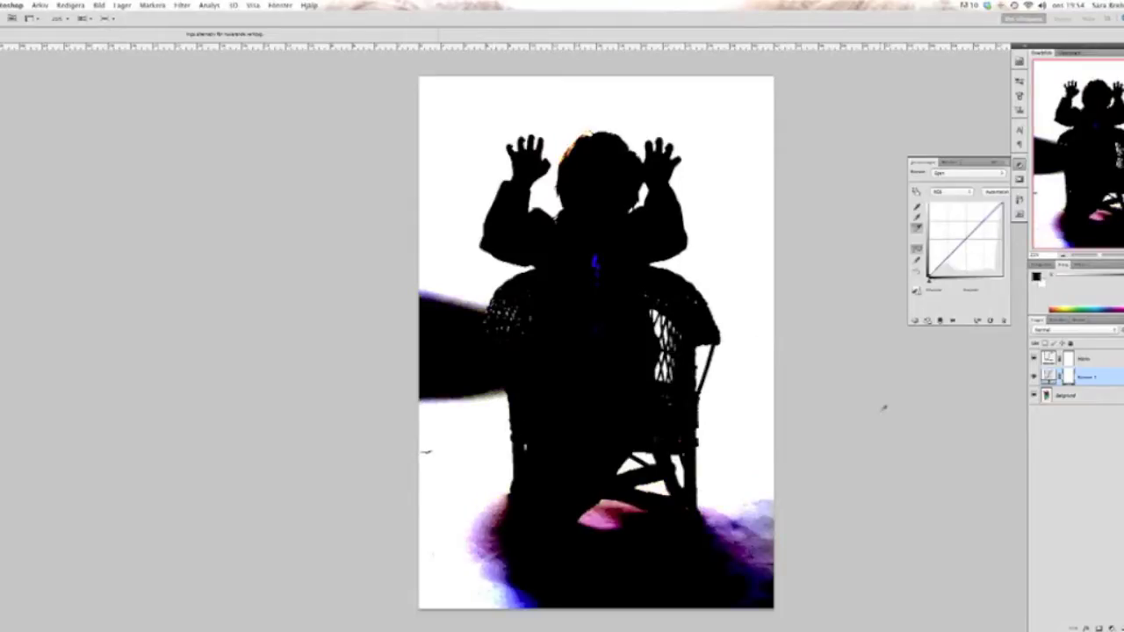
Step: Add another Curves layer beneath the check layer and set its white point from the dark backdrop patch left of the chair
{"action": "left_click", "coordinate": [1034, 358]}
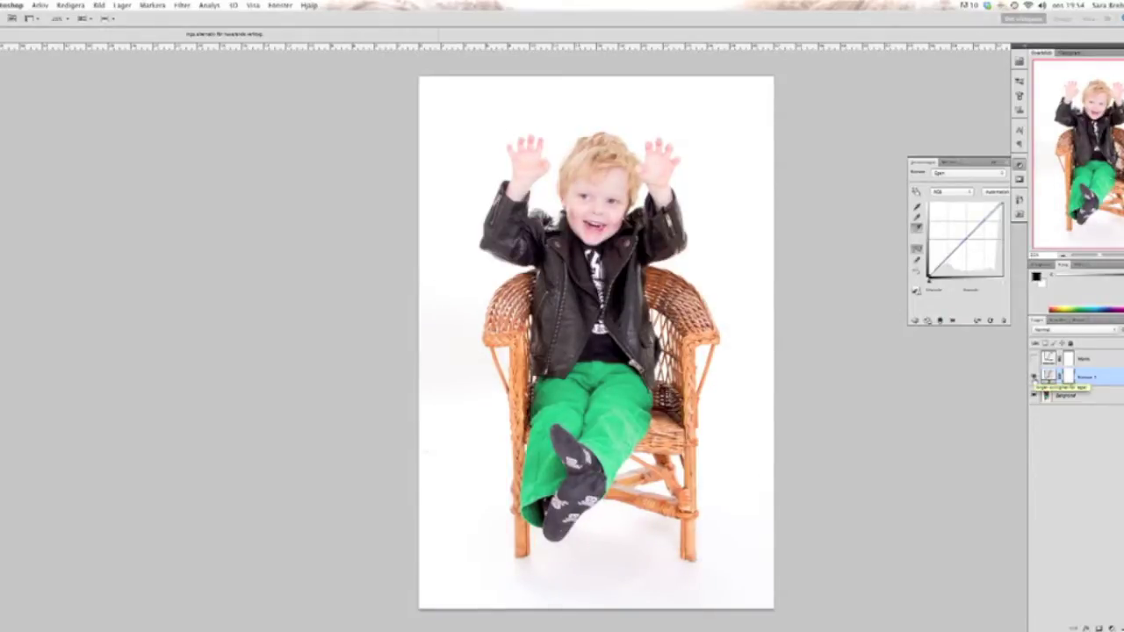
{"action": "left_click", "coordinate": [1112, 628]}
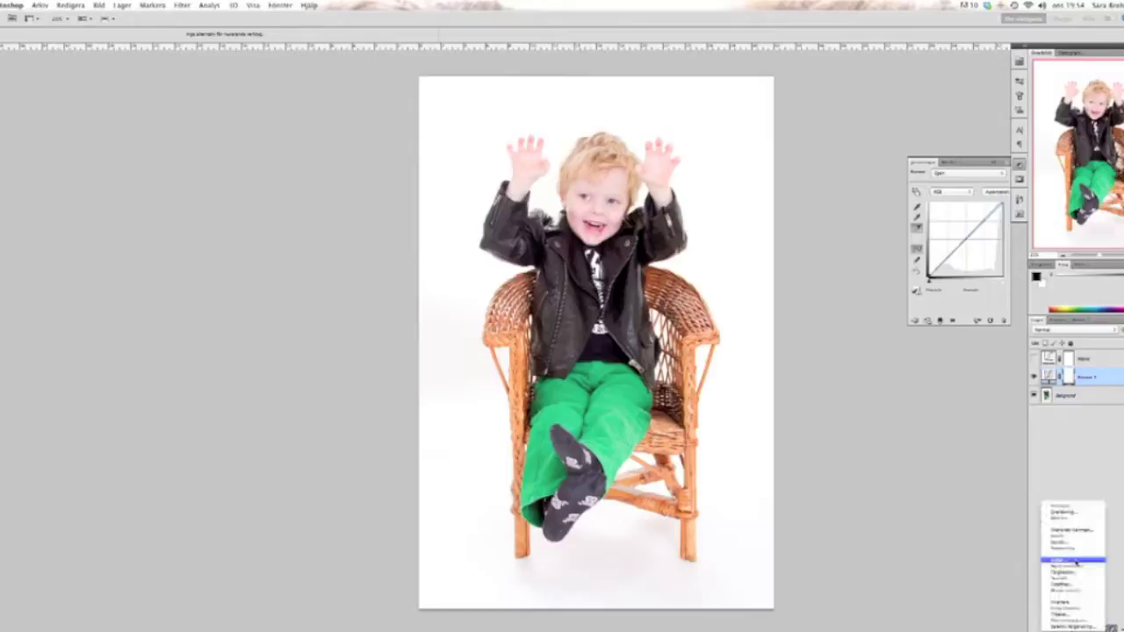
{"action": "left_click", "coordinate": [1068, 544]}
{"action": "left_click", "coordinate": [916, 229]}
{"action": "left_click", "coordinate": [1035, 360]}
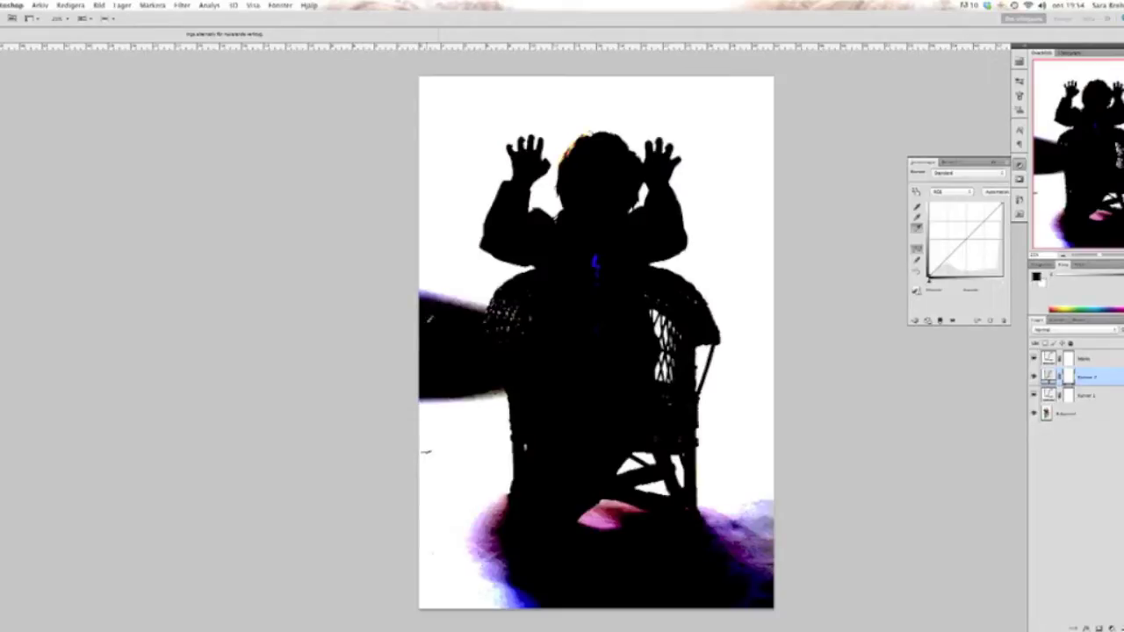
{"action": "left_click", "coordinate": [436, 344]}
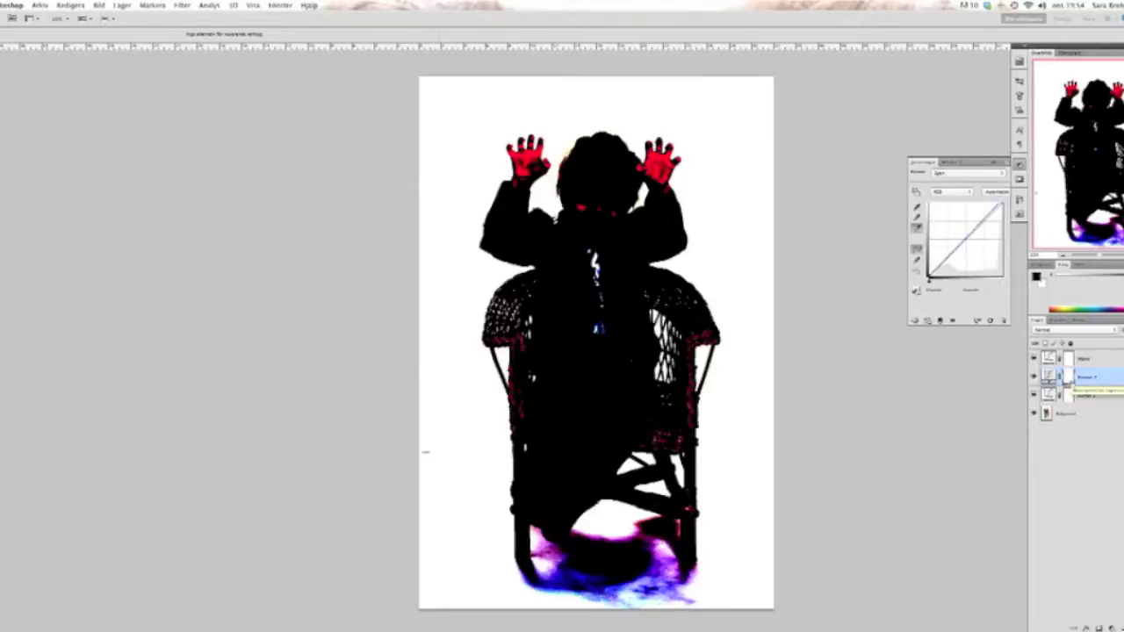
Step: Invert the newest Curves layer's mask to black and set up the Brush tool with white and an adjusted size
{"action": "key", "text": "super+i"}
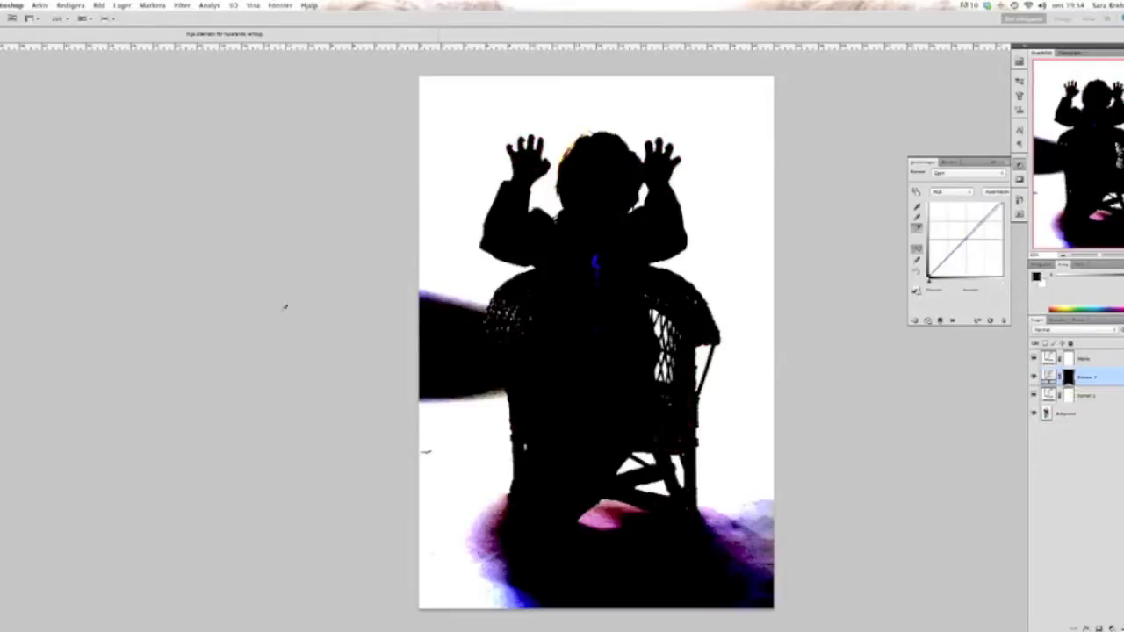
{"action": "key", "text": "x"}
{"action": "key", "text": "b"}
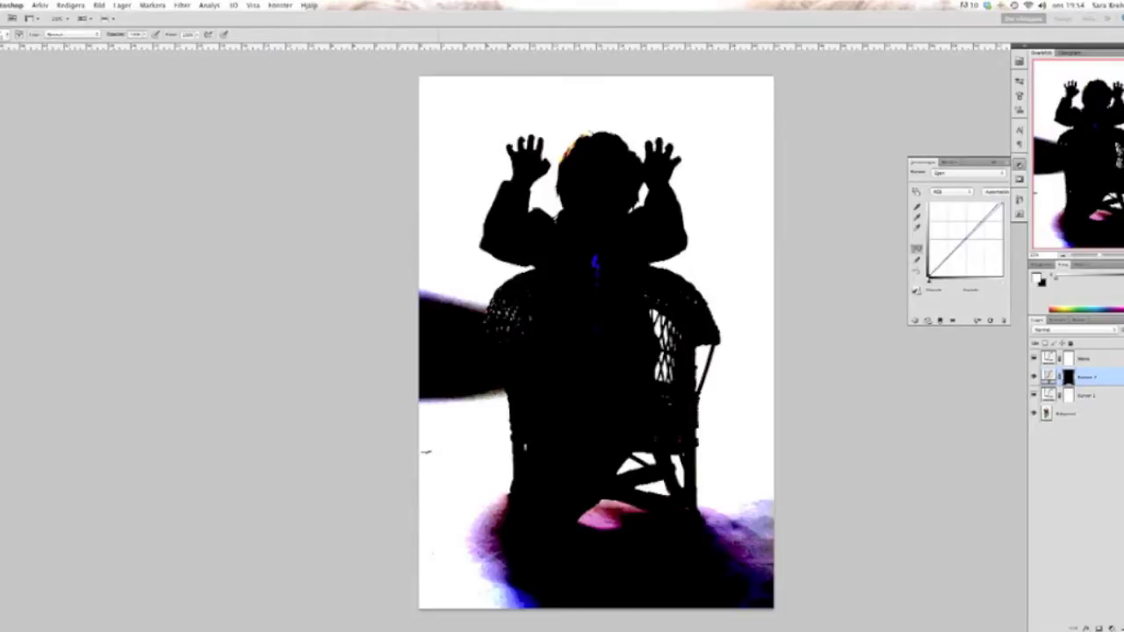
{"action": "left_click", "coordinate": [17, 34]}
{"action": "left_click", "coordinate": [49, 61]}
{"action": "left_click", "coordinate": [41, 63]}
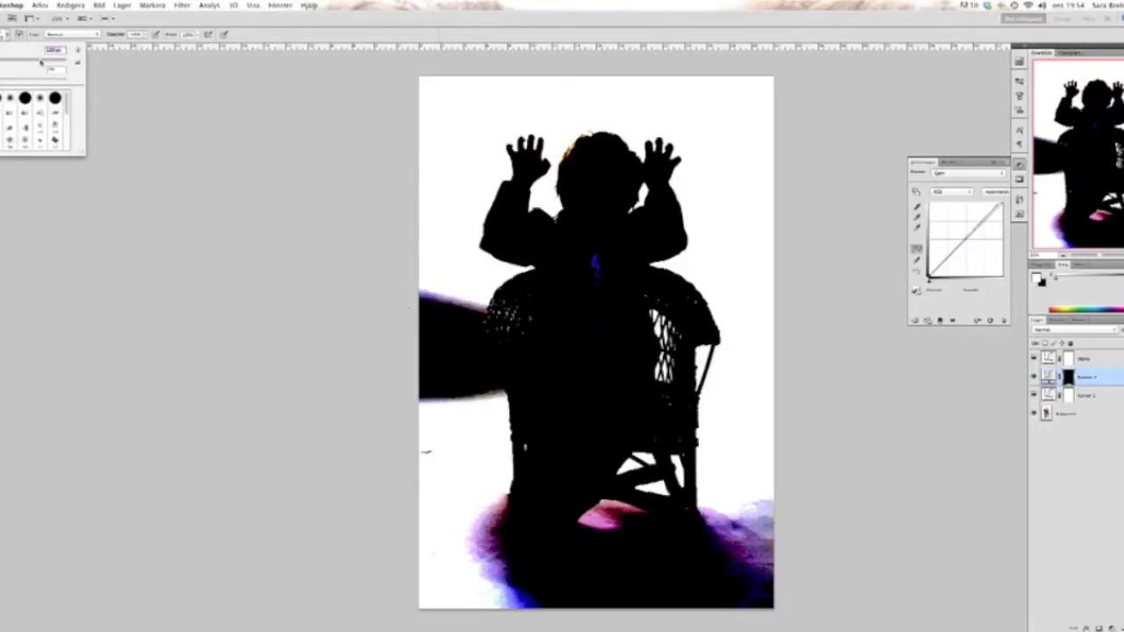
Step: Lower the opacity of the topmost check layer so the boy and chair show through
{"action": "left_click", "coordinate": [1120, 362]}
{"action": "left_click", "coordinate": [1089, 359]}
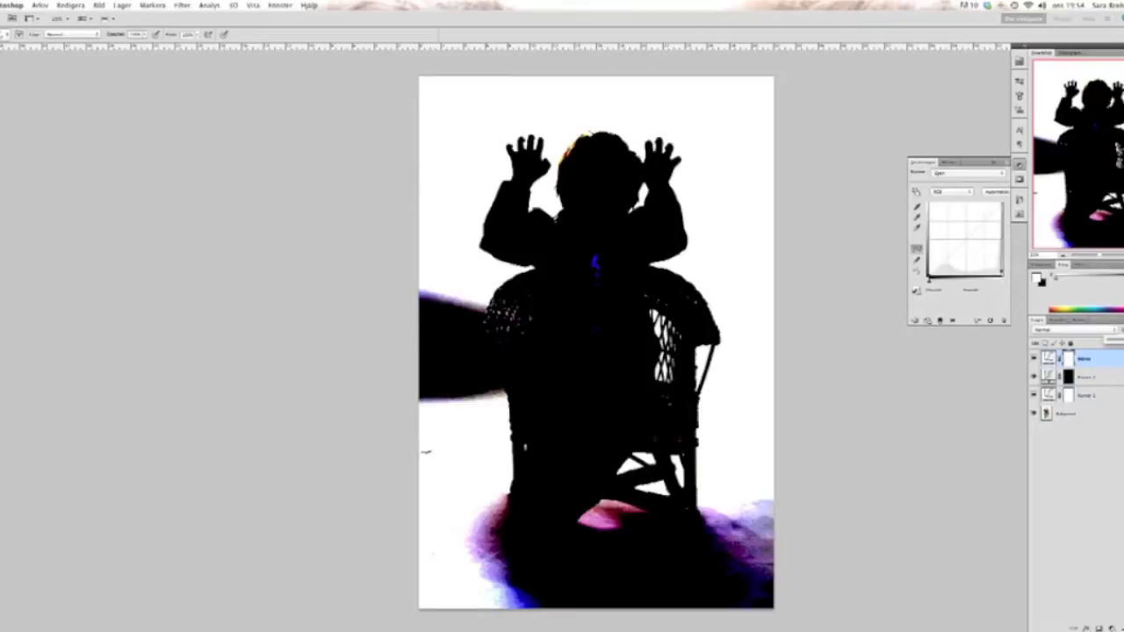
{"action": "left_click_drag", "start_coordinate": [1123, 340], "coordinate": [1113, 340]}
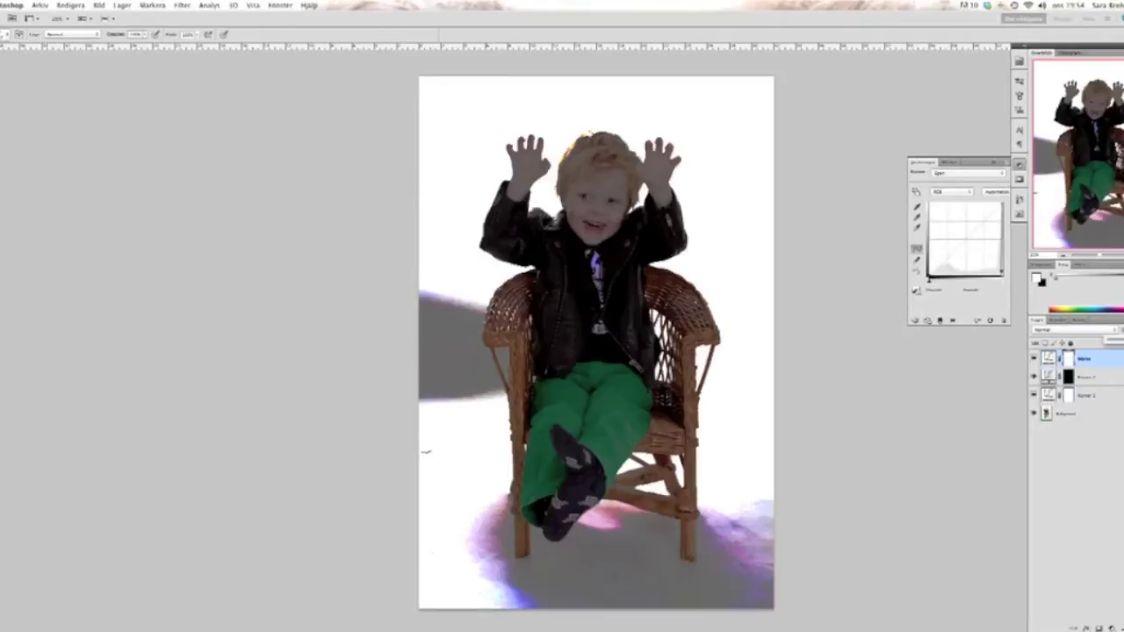
Step: Paint white on the second correction layer's mask over the backdrop left of the chair and the floor around it
{"action": "left_click", "coordinate": [1087, 377]}
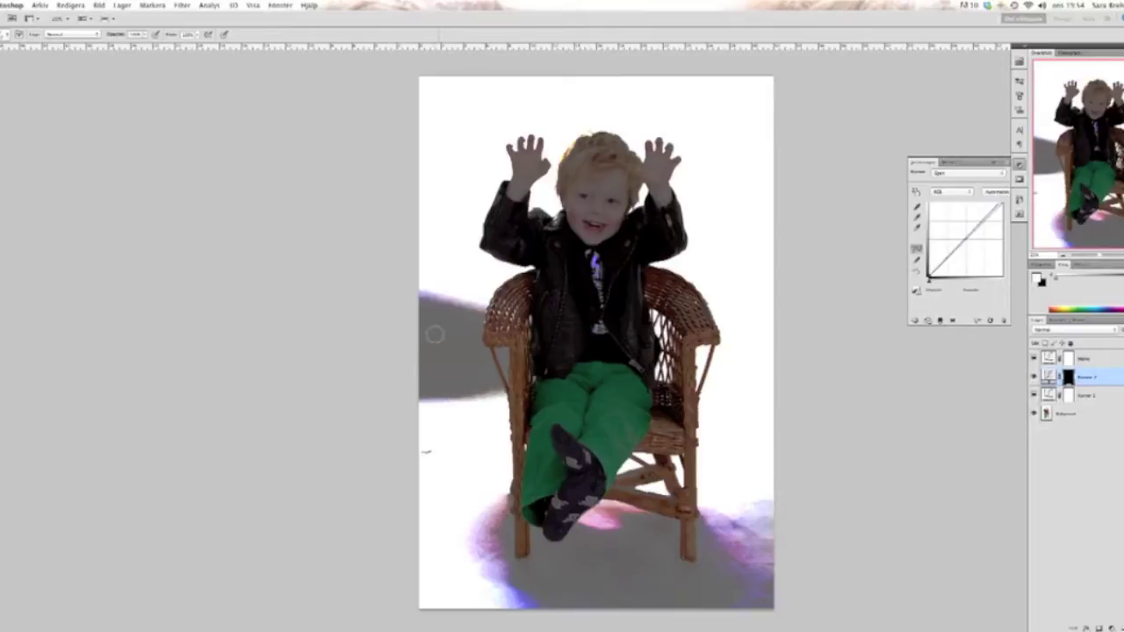
{"action": "mouse_move", "coordinate": [477, 290]}
{"action": "left_mouse_down"}
{"action": "mouse_move", "coordinate": [469, 304]}
{"action": "mouse_move", "coordinate": [470, 351]}
{"action": "mouse_move", "coordinate": [469, 299]}
{"action": "mouse_move", "coordinate": [494, 384]}
{"action": "mouse_move", "coordinate": [492, 424]}
{"action": "mouse_move", "coordinate": [479, 412]}
{"action": "mouse_move", "coordinate": [458, 421]}
{"action": "mouse_move", "coordinate": [455, 284]}
{"action": "mouse_move", "coordinate": [451, 405]}
{"action": "mouse_move", "coordinate": [426, 266]}
{"action": "mouse_move", "coordinate": [419, 308]}
{"action": "mouse_move", "coordinate": [441, 389]}
{"action": "left_mouse_up"}
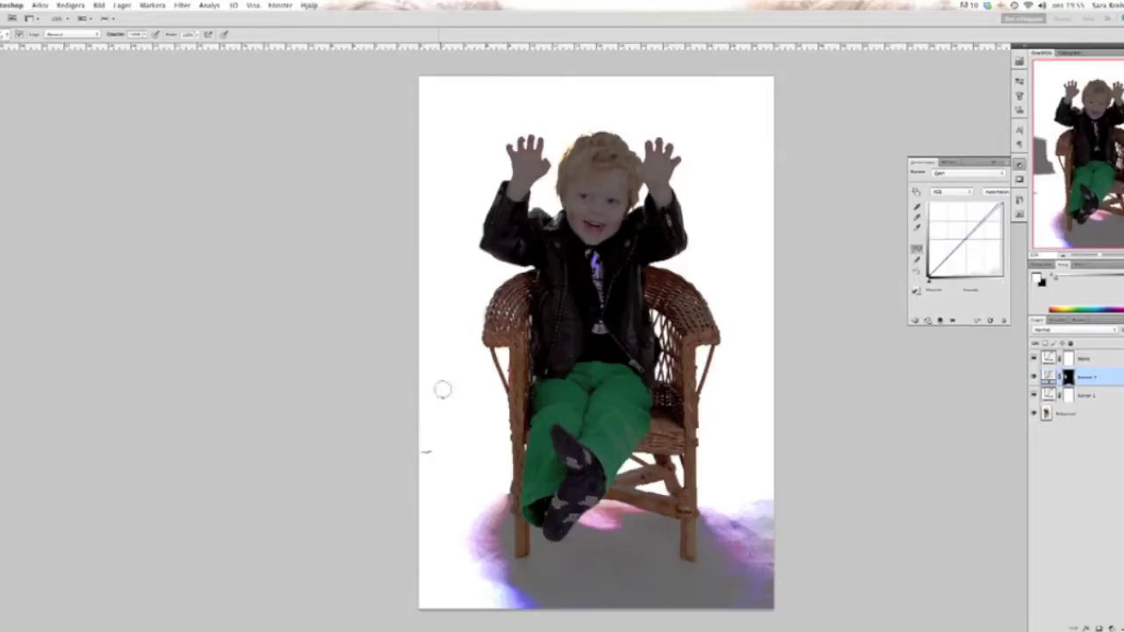
{"action": "mouse_move", "coordinate": [486, 506]}
{"action": "left_mouse_down"}
{"action": "mouse_move", "coordinate": [492, 541]}
{"action": "mouse_move", "coordinate": [468, 504]}
{"action": "mouse_move", "coordinate": [463, 524]}
{"action": "mouse_move", "coordinate": [504, 595]}
{"action": "mouse_move", "coordinate": [466, 595]}
{"action": "mouse_move", "coordinate": [426, 557]}
{"action": "mouse_move", "coordinate": [478, 609]}
{"action": "mouse_move", "coordinate": [503, 603]}
{"action": "mouse_move", "coordinate": [484, 599]}
{"action": "mouse_move", "coordinate": [523, 578]}
{"action": "mouse_move", "coordinate": [531, 531]}
{"action": "mouse_move", "coordinate": [549, 559]}
{"action": "mouse_move", "coordinate": [547, 543]}
{"action": "mouse_move", "coordinate": [566, 547]}
{"action": "mouse_move", "coordinate": [579, 533]}
{"action": "mouse_move", "coordinate": [566, 547]}
{"action": "mouse_move", "coordinate": [606, 510]}
{"action": "mouse_move", "coordinate": [671, 529]}
{"action": "mouse_move", "coordinate": [671, 578]}
{"action": "mouse_move", "coordinate": [635, 569]}
{"action": "mouse_move", "coordinate": [727, 570]}
{"action": "mouse_move", "coordinate": [630, 583]}
{"action": "mouse_move", "coordinate": [750, 594]}
{"action": "mouse_move", "coordinate": [657, 610]}
{"action": "mouse_move", "coordinate": [712, 603]}
{"action": "mouse_move", "coordinate": [597, 604]}
{"action": "mouse_move", "coordinate": [621, 600]}
{"action": "mouse_move", "coordinate": [547, 565]}
{"action": "mouse_move", "coordinate": [627, 525]}
{"action": "mouse_move", "coordinate": [655, 543]}
{"action": "mouse_move", "coordinate": [657, 562]}
{"action": "mouse_move", "coordinate": [723, 587]}
{"action": "mouse_move", "coordinate": [710, 538]}
{"action": "mouse_move", "coordinate": [700, 567]}
{"action": "mouse_move", "coordinate": [738, 603]}
{"action": "mouse_move", "coordinate": [744, 531]}
{"action": "mouse_move", "coordinate": [775, 566]}
{"action": "left_mouse_up"}
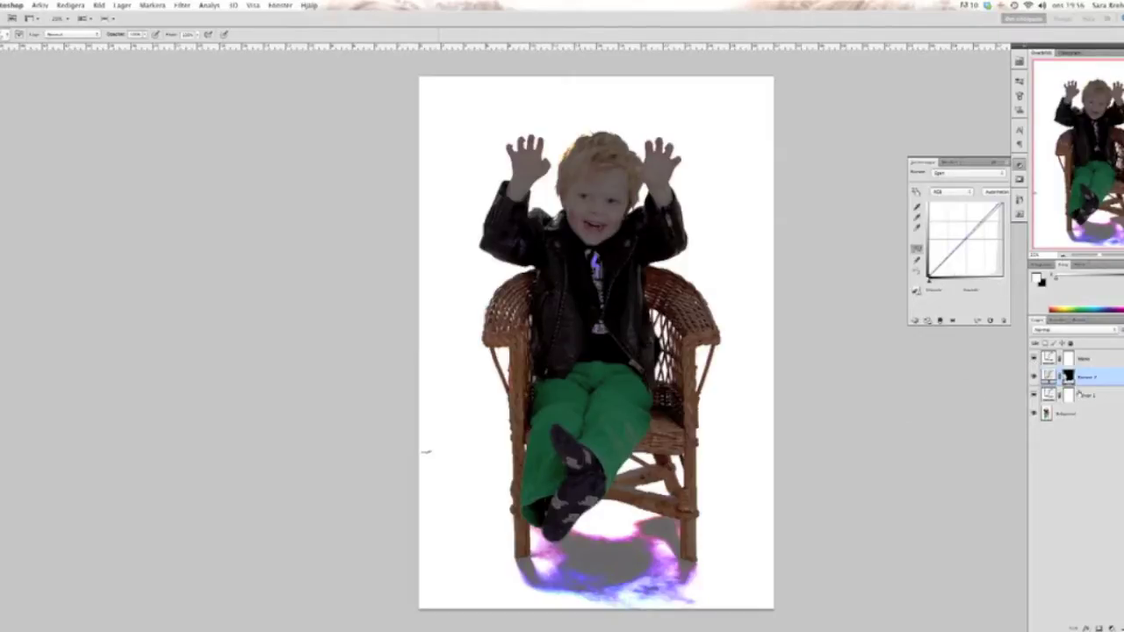
Step: Add a third correction Curves layer and set its white point from the shadow on the floor beneath the chair
{"action": "left_click", "coordinate": [1110, 628]}
{"action": "left_click", "coordinate": [1067, 545]}
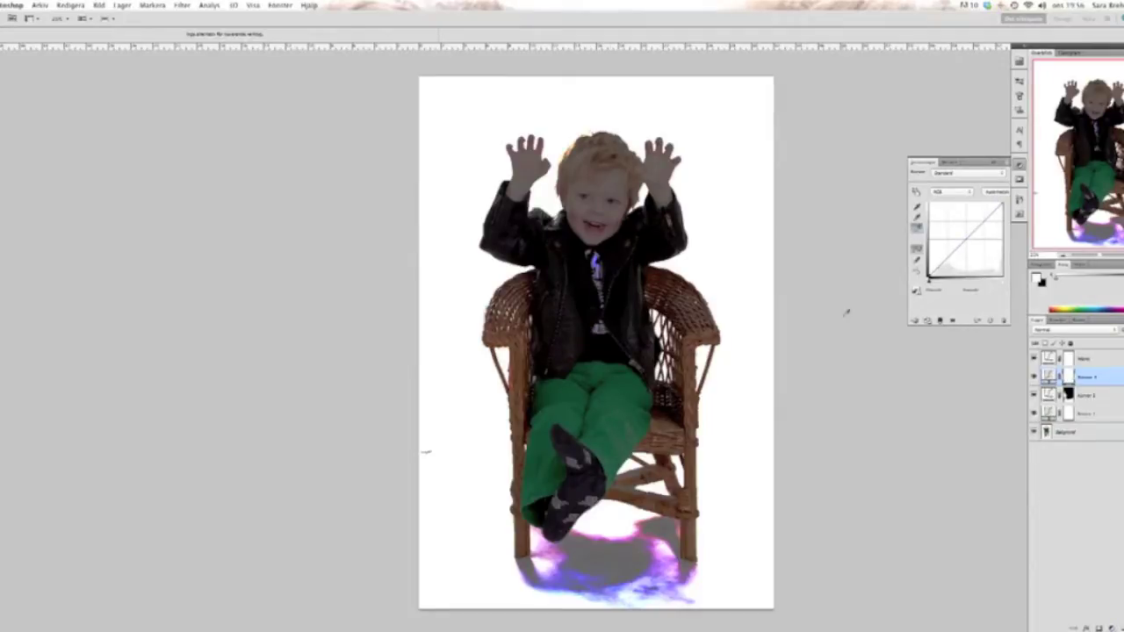
{"action": "left_click", "coordinate": [612, 551]}
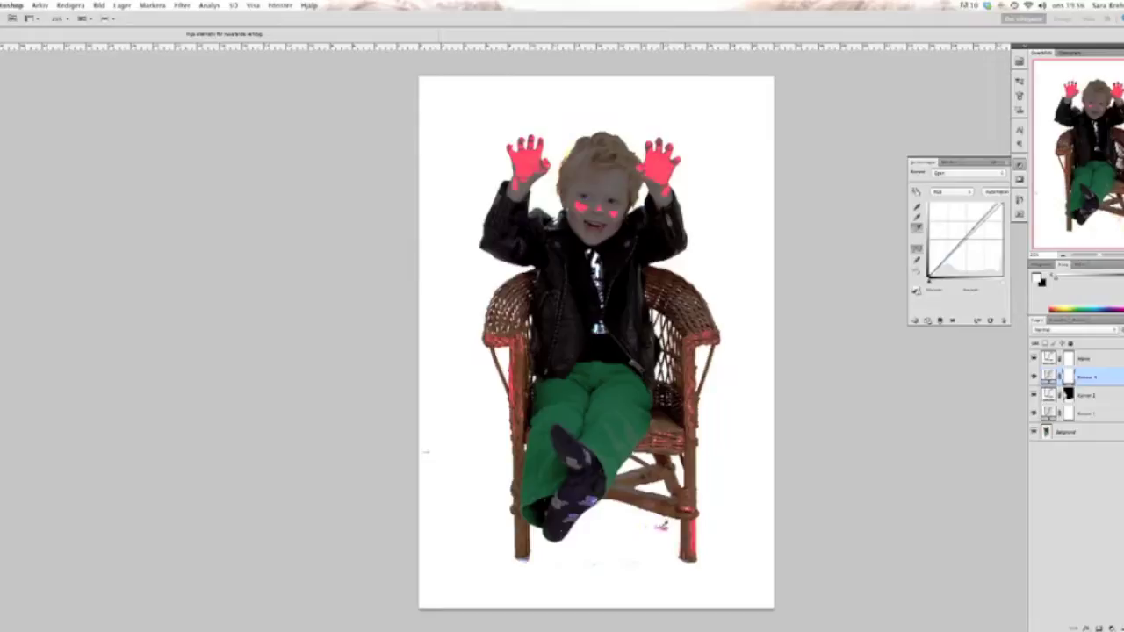
{"action": "left_click", "coordinate": [663, 525]}
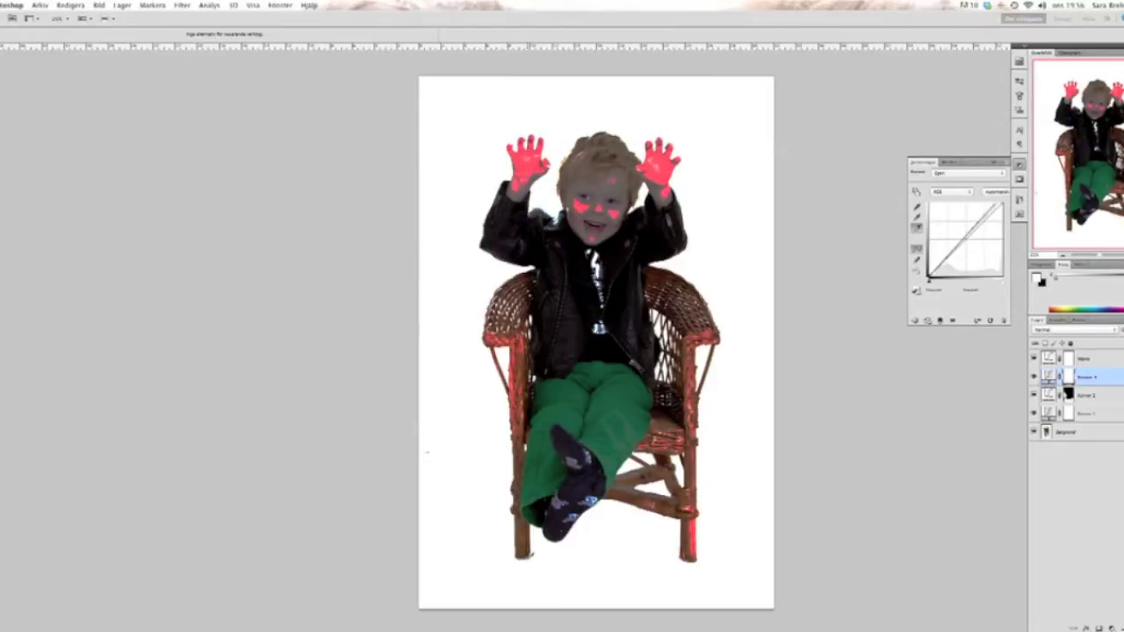
Step: Resample the third correction Curves layer's white point, trying spots near the chair legs and backdrop edge and ending on the floor beneath the chair
{"action": "left_click", "coordinate": [532, 555]}
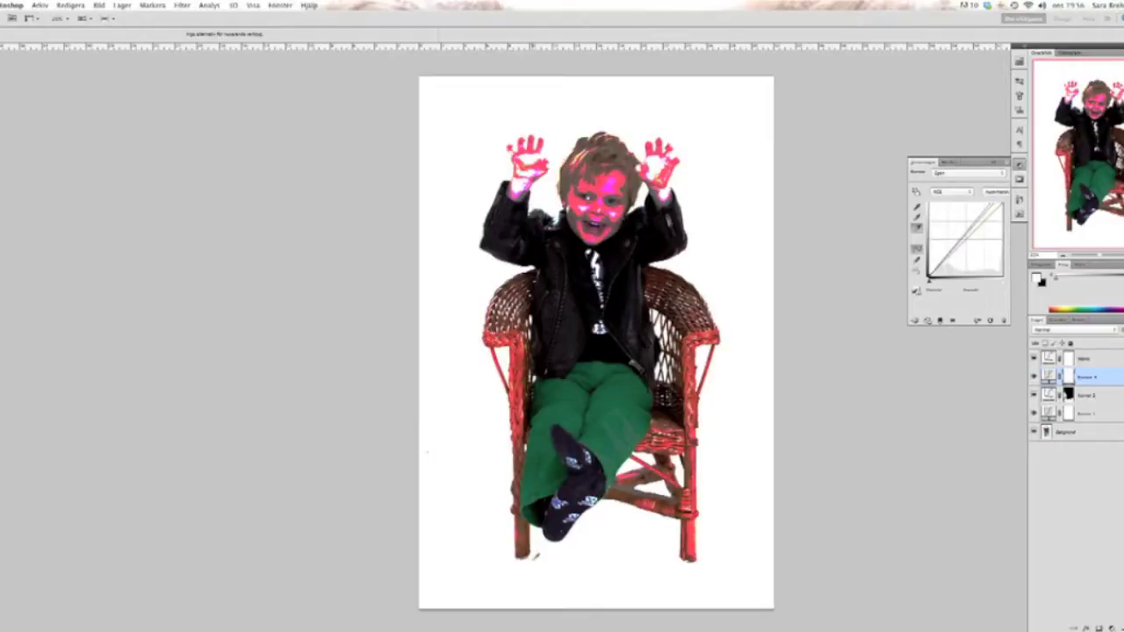
{"action": "left_click", "coordinate": [426, 452]}
{"action": "left_click", "coordinate": [531, 555]}
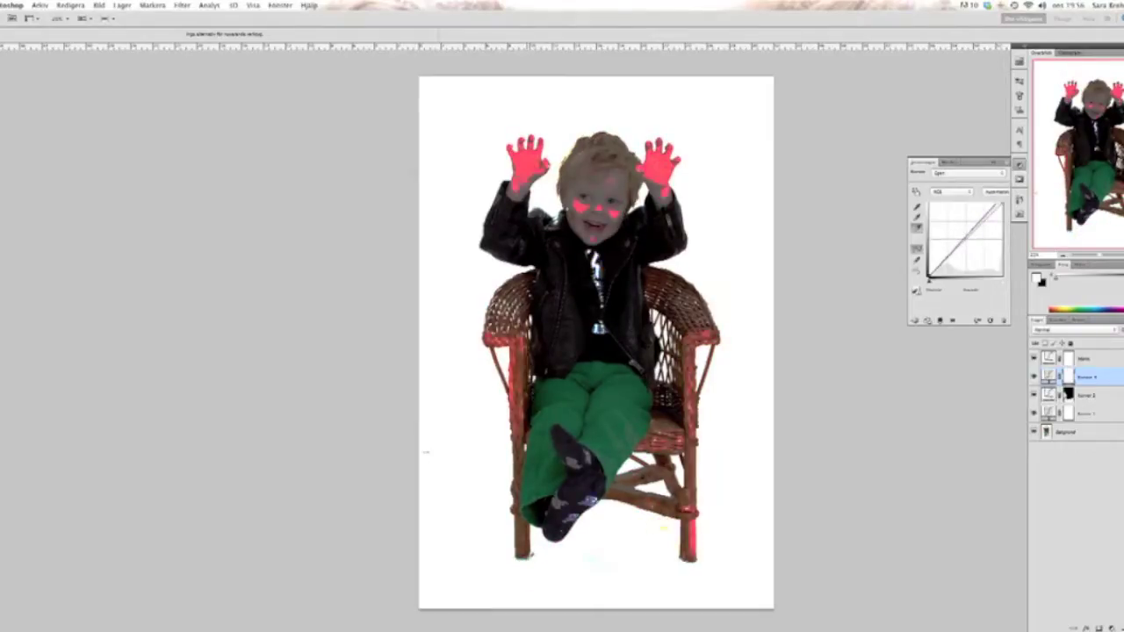
{"action": "left_click", "coordinate": [667, 527]}
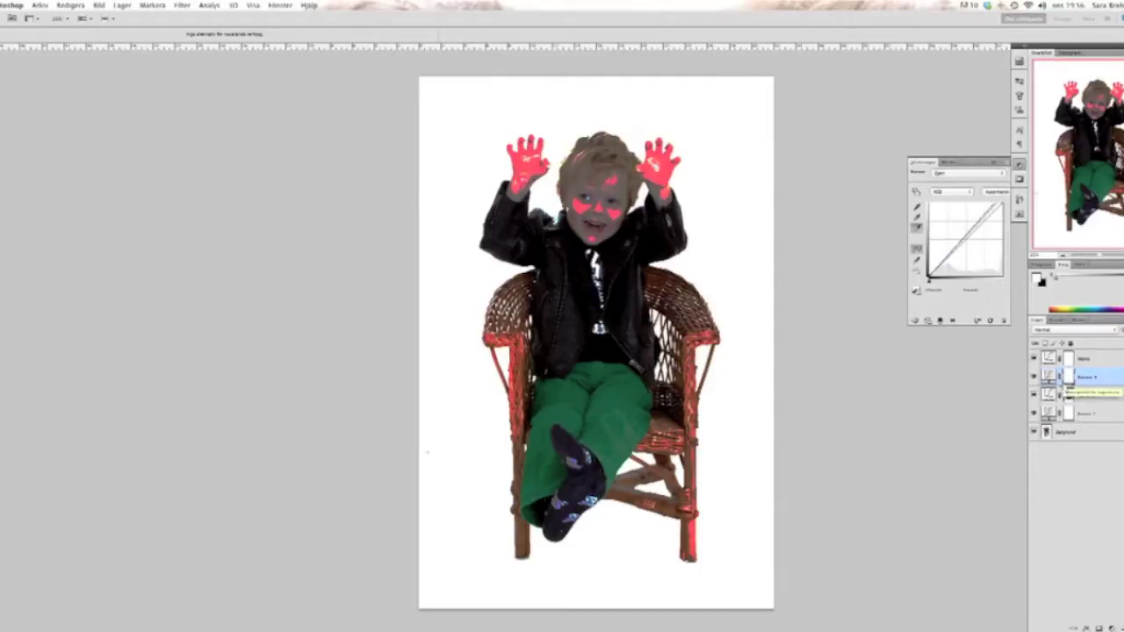
Step: Invert the third correction layer's mask to black and paint white with the Brush tool over the floor shadow beneath the chair
{"action": "key", "text": "ctrl+i"}
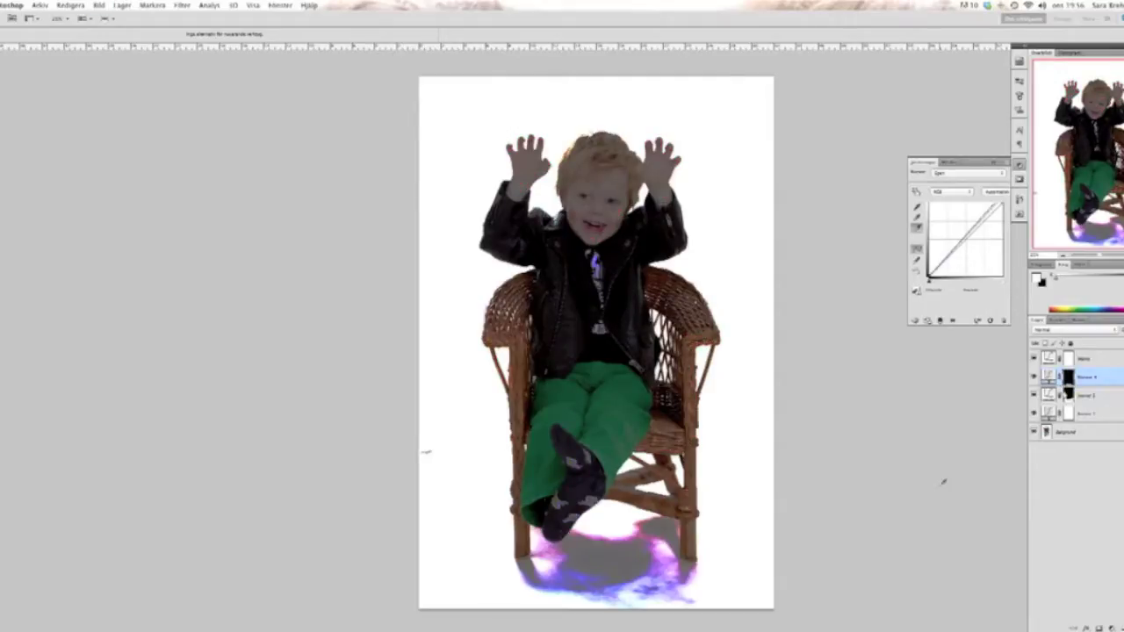
{"action": "key", "text": "b"}
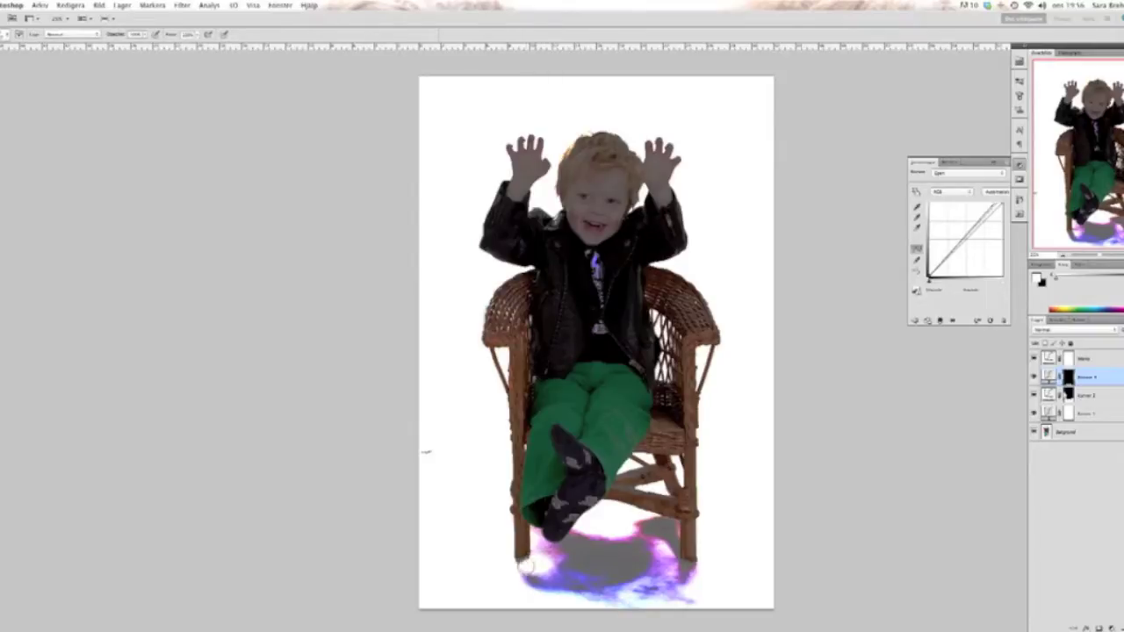
{"action": "mouse_move", "coordinate": [518, 566]}
{"action": "left_mouse_down"}
{"action": "mouse_move", "coordinate": [561, 572]}
{"action": "mouse_move", "coordinate": [540, 544]}
{"action": "mouse_move", "coordinate": [559, 553]}
{"action": "mouse_move", "coordinate": [597, 530]}
{"action": "mouse_move", "coordinate": [545, 558]}
{"action": "mouse_move", "coordinate": [528, 586]}
{"action": "mouse_move", "coordinate": [567, 566]}
{"action": "mouse_move", "coordinate": [582, 545]}
{"action": "mouse_move", "coordinate": [573, 545]}
{"action": "mouse_move", "coordinate": [634, 525]}
{"action": "mouse_move", "coordinate": [670, 530]}
{"action": "mouse_move", "coordinate": [680, 570]}
{"action": "mouse_move", "coordinate": [700, 572]}
{"action": "mouse_move", "coordinate": [658, 599]}
{"action": "mouse_move", "coordinate": [633, 592]}
{"action": "mouse_move", "coordinate": [660, 608]}
{"action": "mouse_move", "coordinate": [584, 588]}
{"action": "mouse_move", "coordinate": [651, 530]}
{"action": "mouse_move", "coordinate": [620, 584]}
{"action": "mouse_move", "coordinate": [663, 588]}
{"action": "mouse_move", "coordinate": [667, 533]}
{"action": "left_mouse_up"}
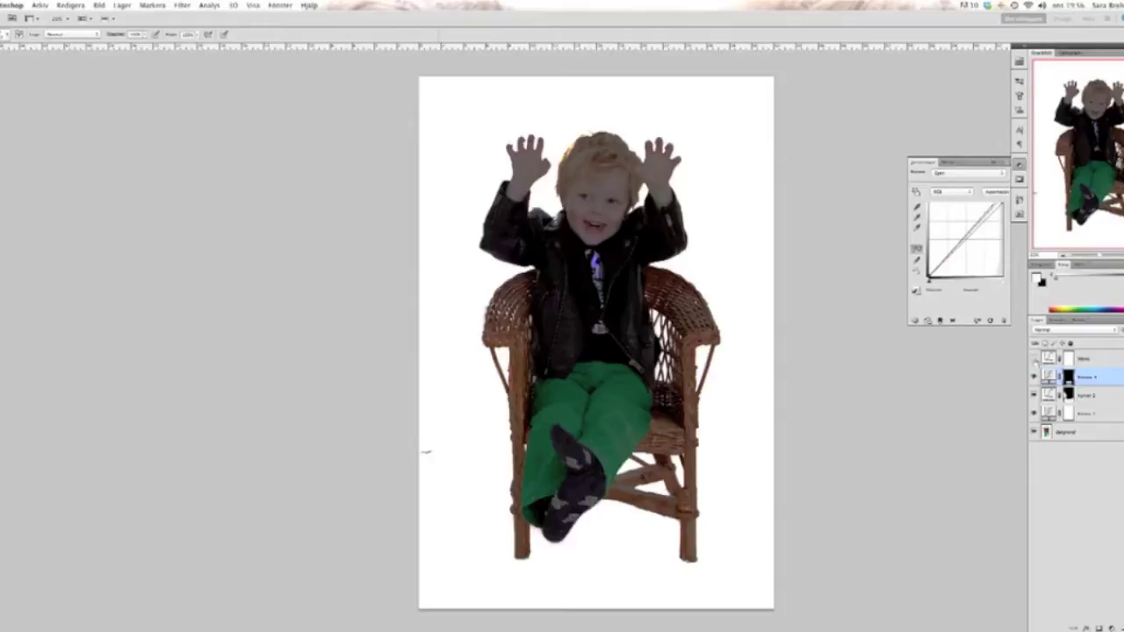
Step: Compare the photo with and without the Curves layers and raise the topmost check layer's opacity to full
{"action": "left_click", "coordinate": [1035, 360]}
{"action": "left_click_drag", "start_coordinate": [1035, 411], "coordinate": [1035, 358]}
{"action": "left_click", "coordinate": [1107, 359]}
{"action": "left_click", "coordinate": [1120, 330]}
{"action": "left_click_drag", "start_coordinate": [1115, 339], "coordinate": [1123, 340]}
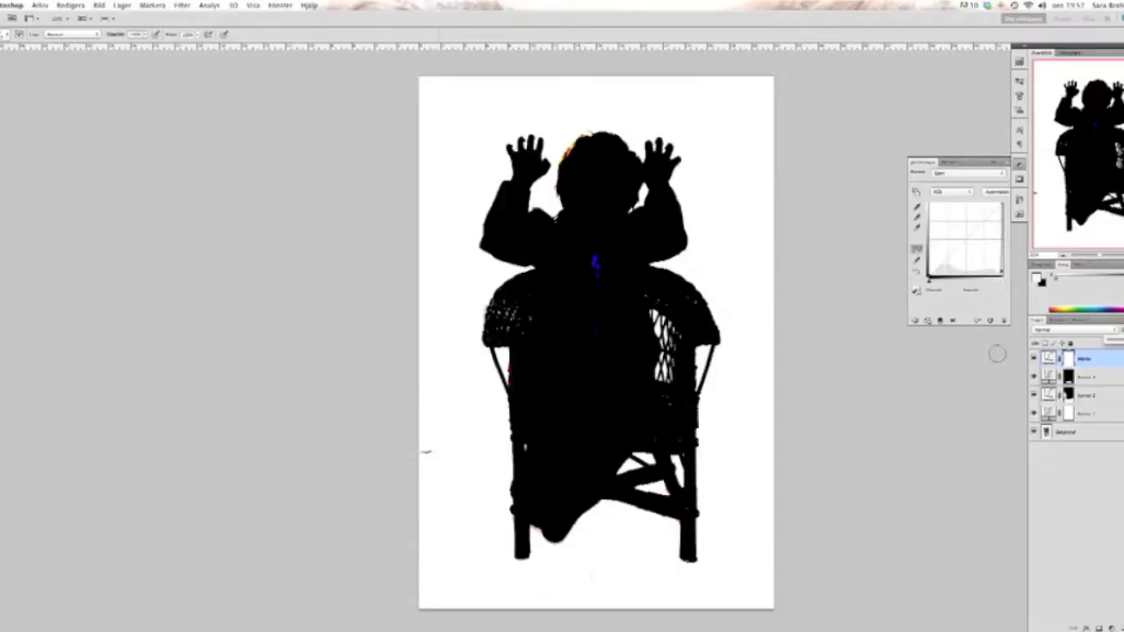
Step: Hide the topmost check layer and add a new layer directly above the third correction Curves layer
{"action": "left_click", "coordinate": [1033, 358]}
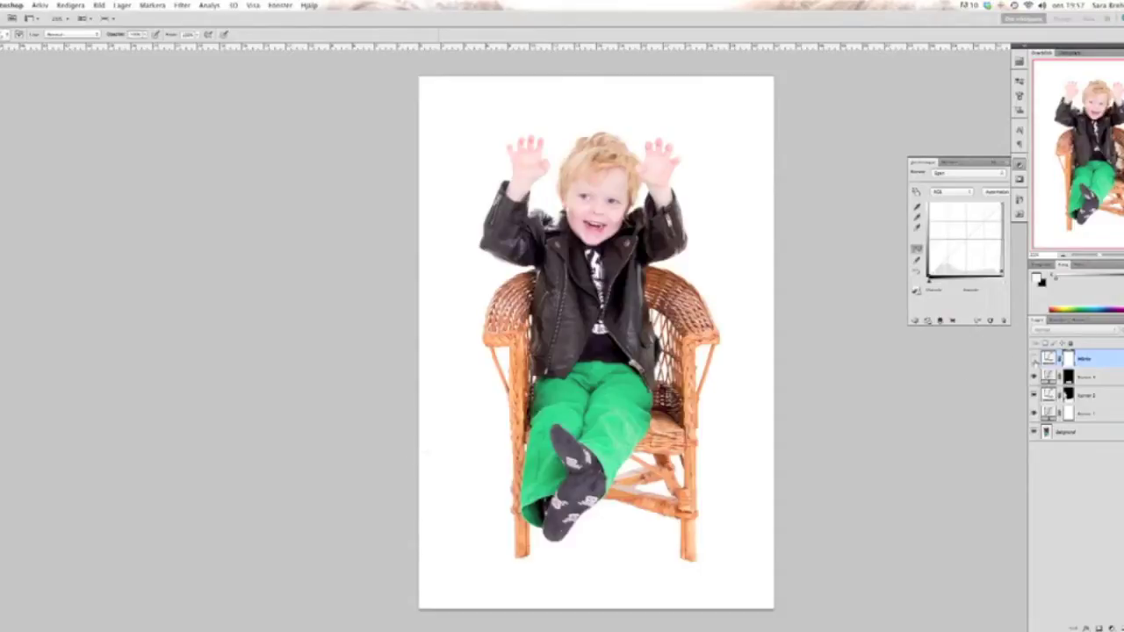
{"action": "left_click", "coordinate": [1084, 376]}
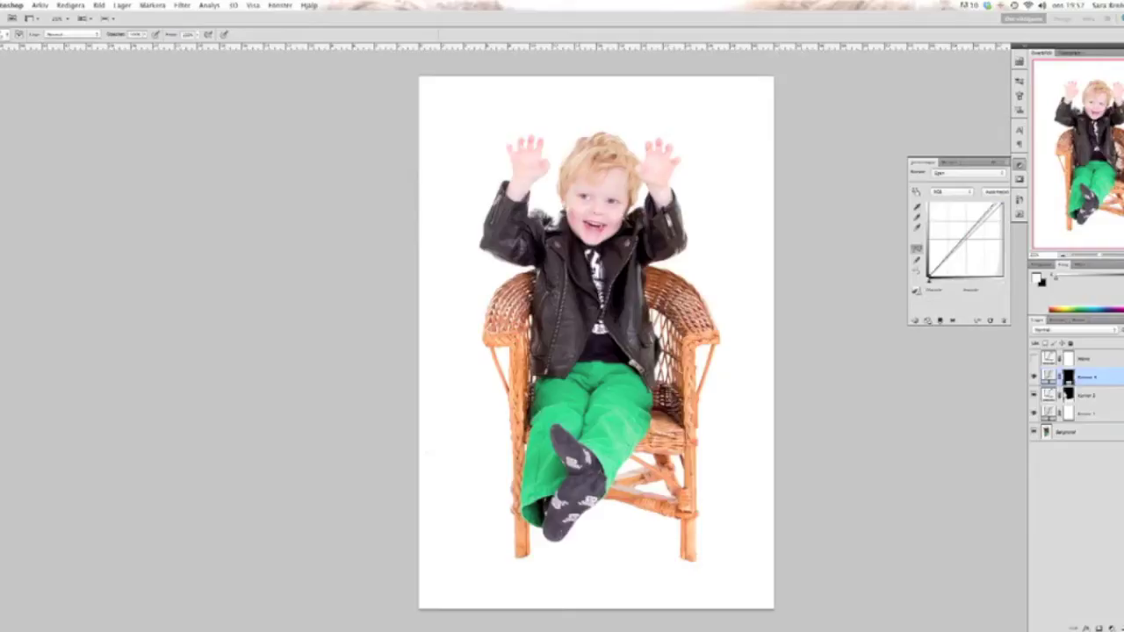
{"action": "key", "text": "super+shift+alt+n"}
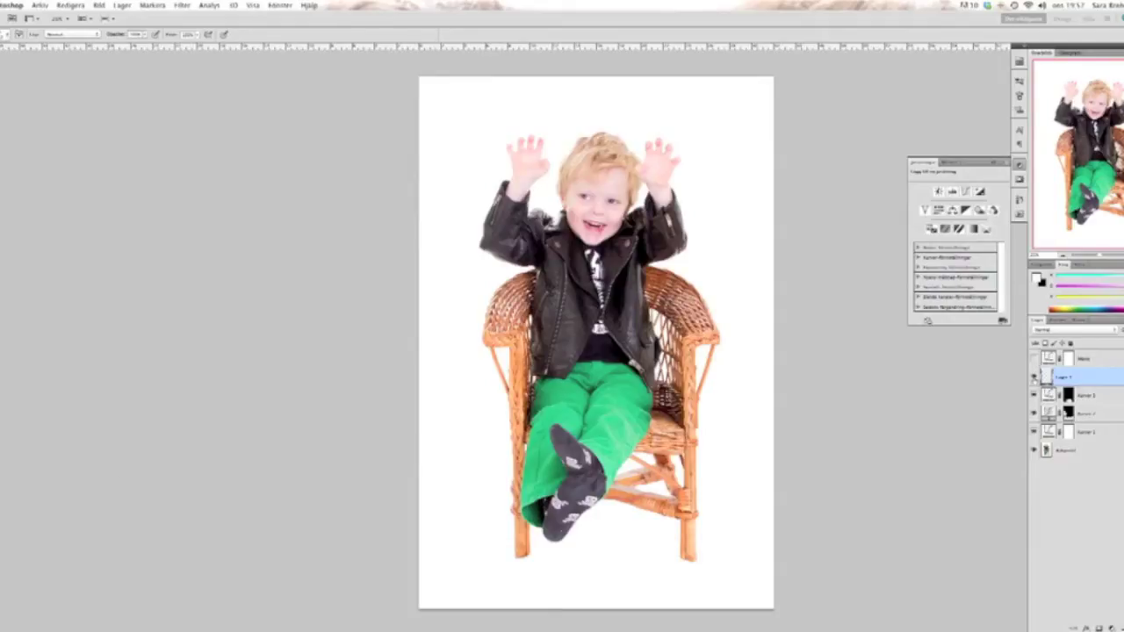
{"action": "mouse_move", "coordinate": [1034, 389]}
{"action": "left_mouse_down"}
{"action": "mouse_move", "coordinate": [1034, 433]}
{"action": "mouse_move", "coordinate": [1033, 378]}
{"action": "left_mouse_up"}
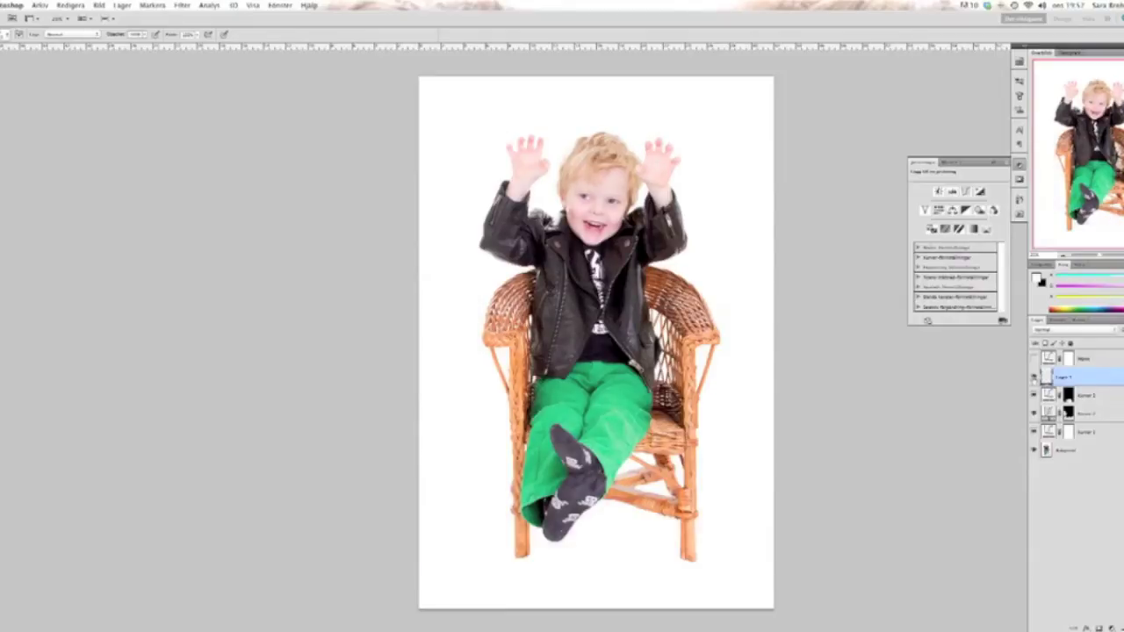